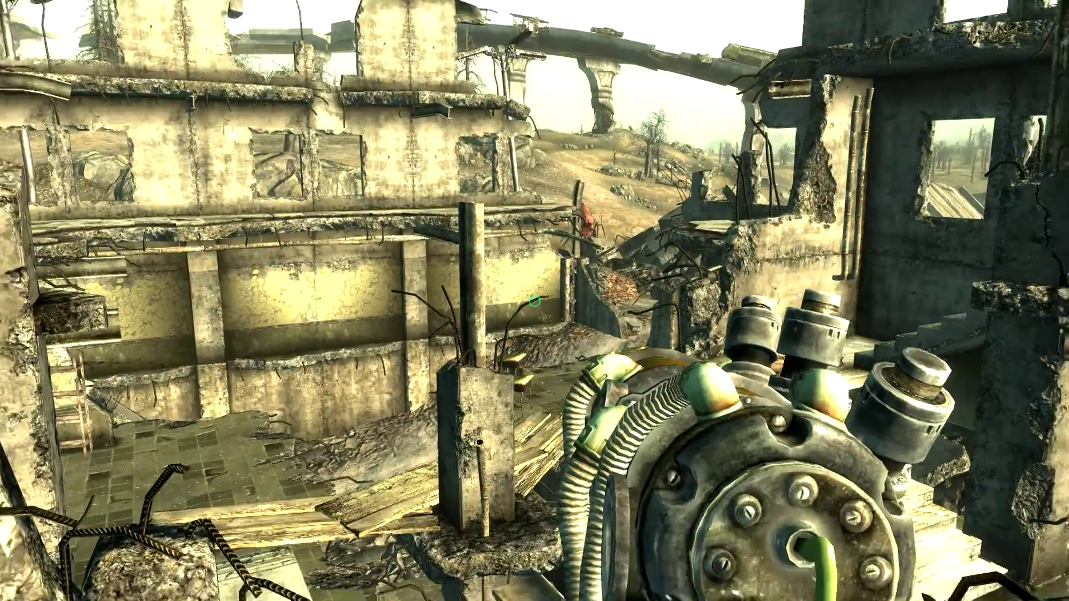
Reload the gatling laser and fire two bursts in the ruins
{"action": "key", "text": "r"}
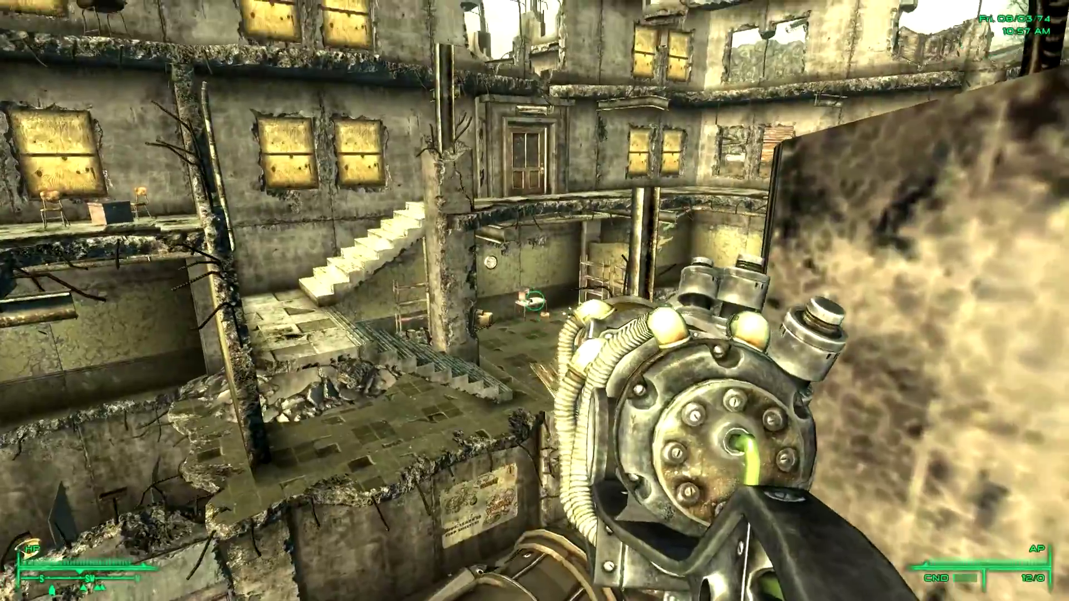
{"action": "left_click", "coordinate": [534, 300]}
{"action": "left_click", "coordinate": [535, 301]}
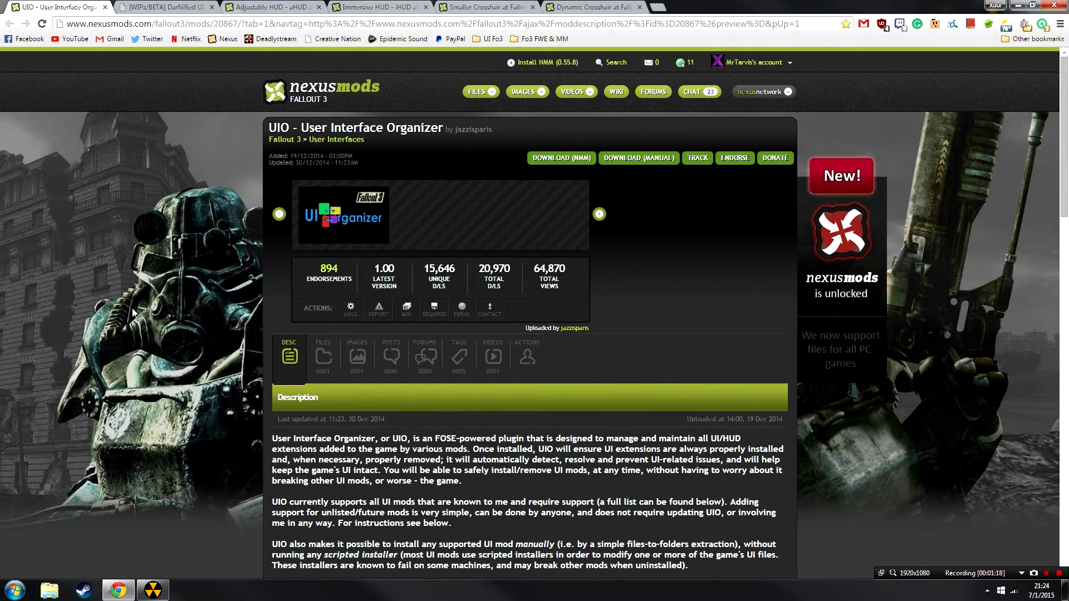
Scroll down through the UIO - User Interface Organizer description on Nexus Mods
{"action": "scroll", "coordinate": [136, 320], "scroll_direction": "down", "scroll_amount": 5}
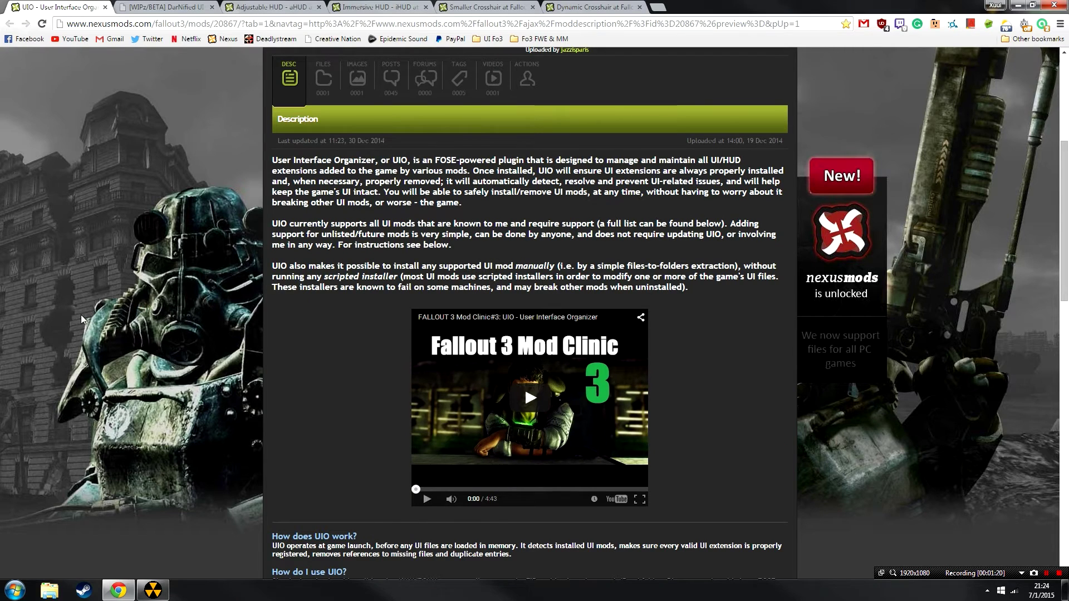
{"action": "scroll", "coordinate": [89, 313], "scroll_direction": "down", "scroll_amount": 2}
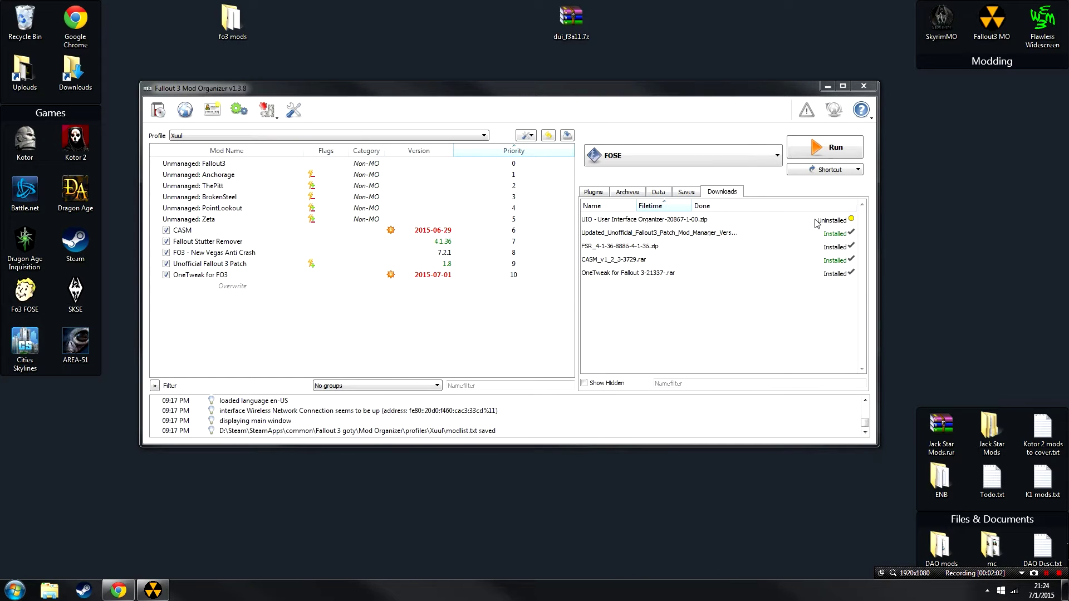
Install the UIO - User Interface Organizer-20867-1-00.zip download and enable UIO at priority 11
{"action": "double_click", "coordinate": [697, 219]}
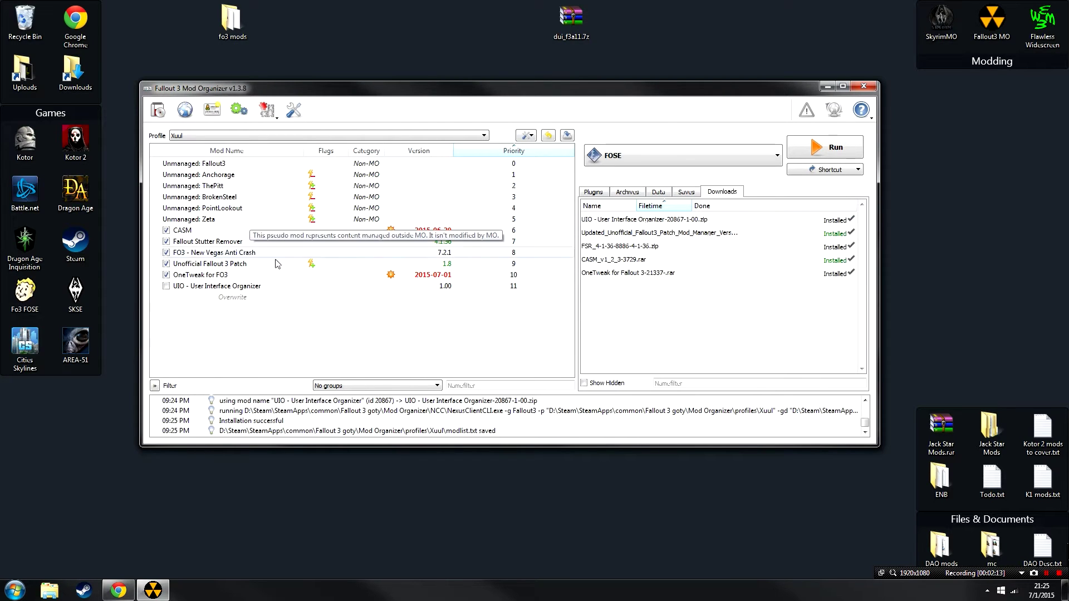
{"action": "left_click", "coordinate": [165, 287]}
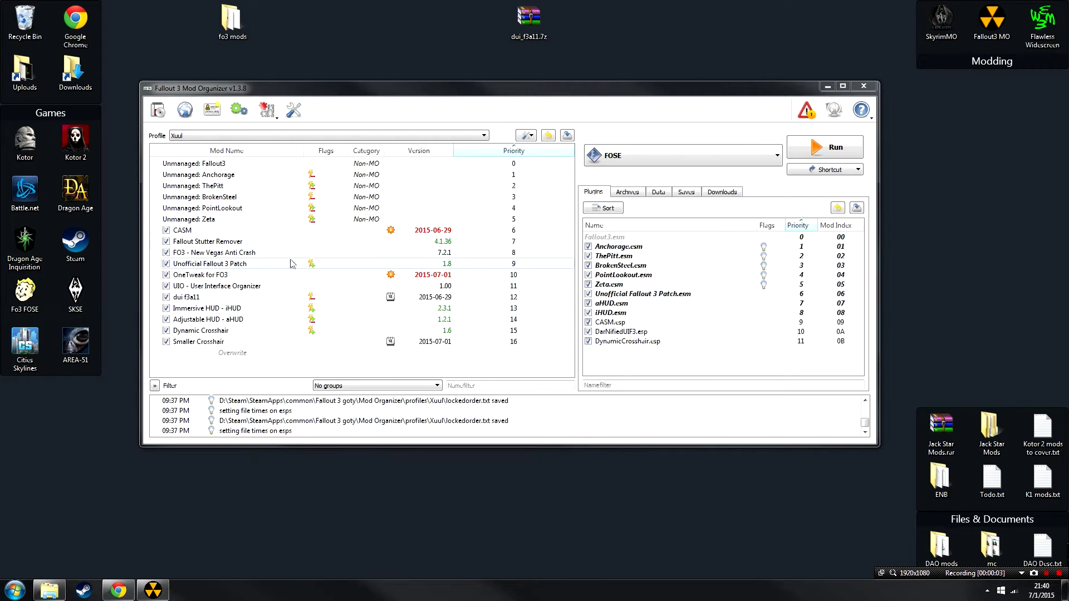
Inspect the Overwrite folder's uio and menus contents, moving its window aside, then show downloads
{"action": "double_click", "coordinate": [274, 353]}
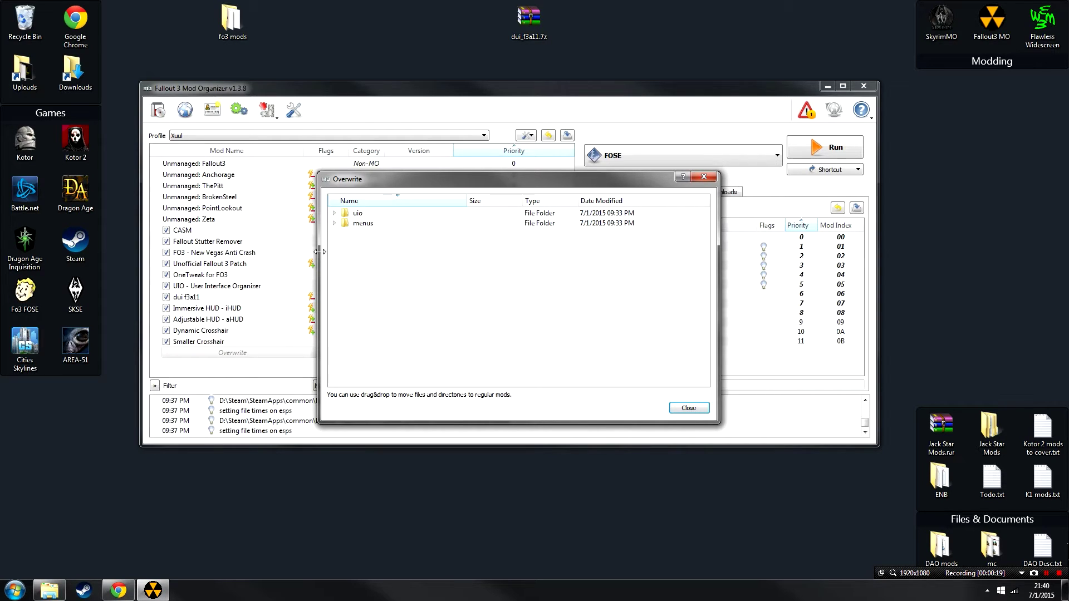
{"action": "left_click", "coordinate": [334, 213]}
{"action": "left_click", "coordinate": [334, 213]}
{"action": "left_click_drag", "start_coordinate": [573, 184], "coordinate": [354, 204]}
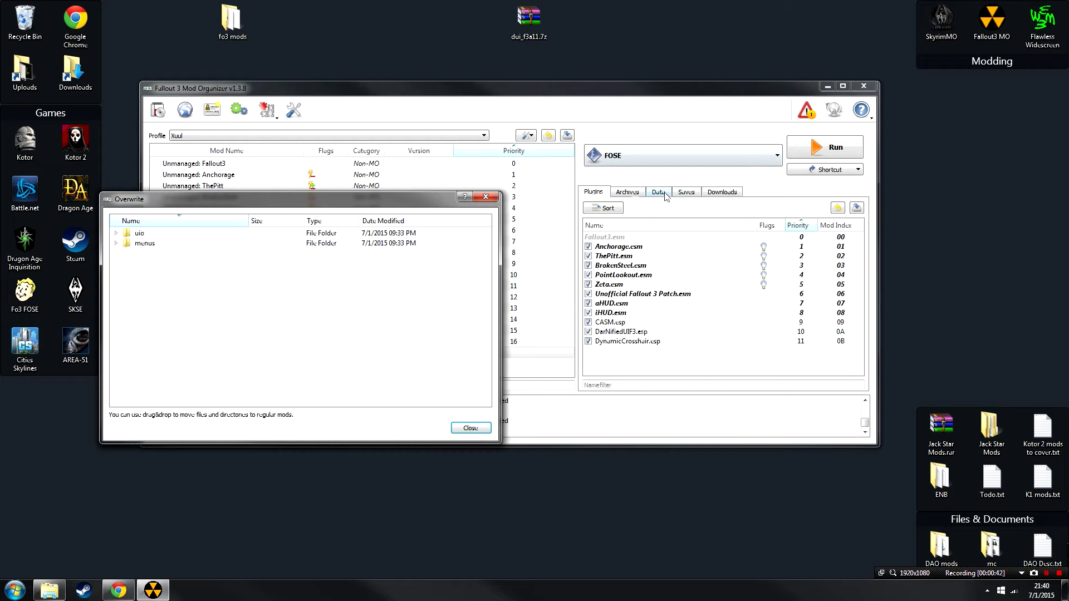
{"action": "left_click", "coordinate": [722, 192]}
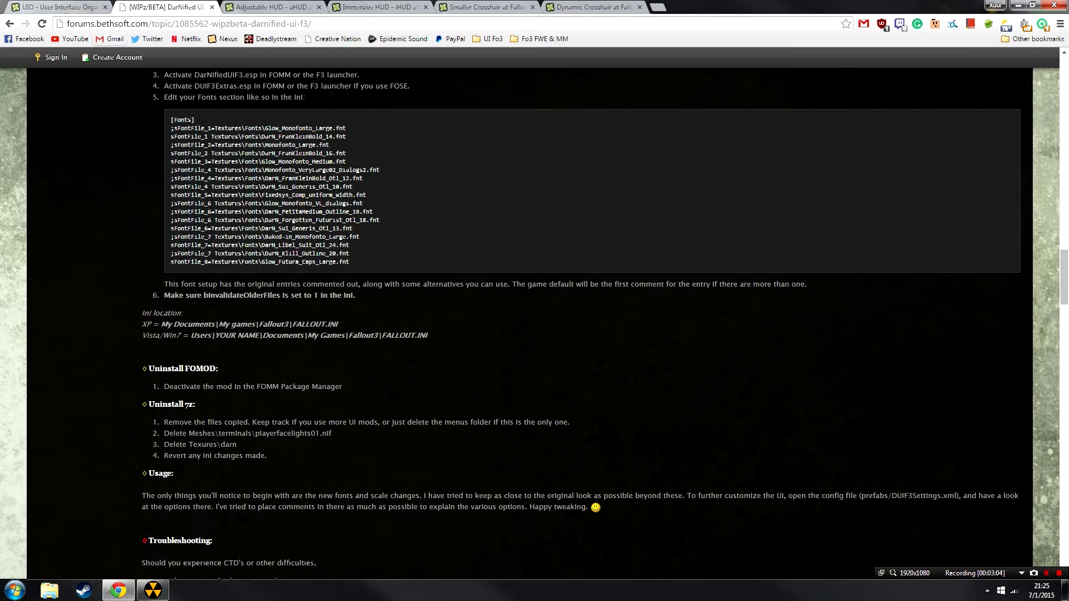
Download the DarNified UI Alpha 11 7z version, dui_f3a11.7z, and place it on the desktop
{"action": "scroll", "coordinate": [193, 189], "scroll_direction": "down", "scroll_amount": 15}
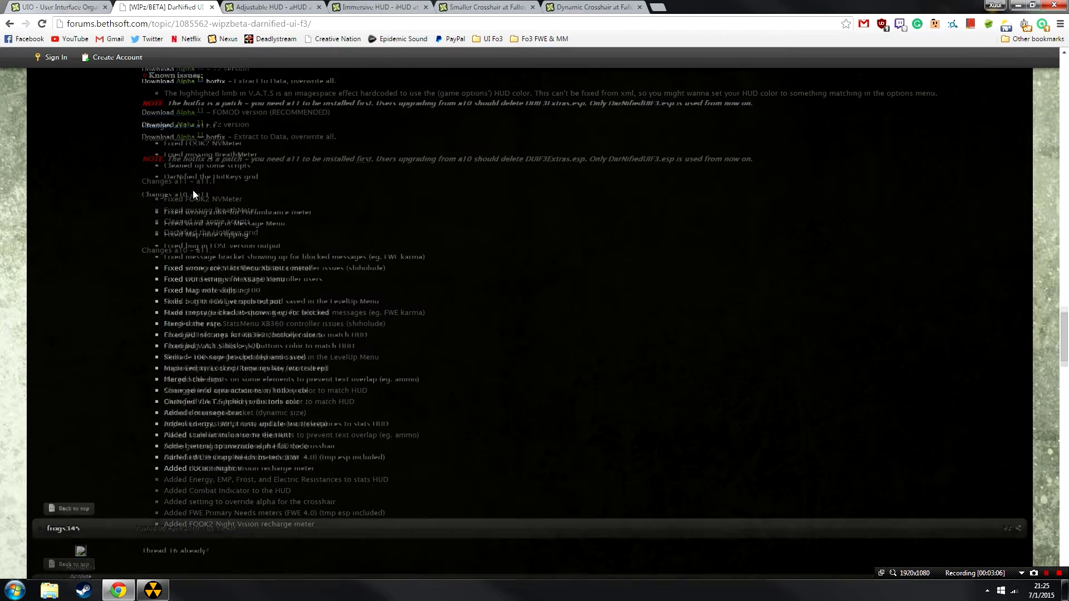
{"action": "scroll", "coordinate": [194, 190], "scroll_direction": "up", "scroll_amount": 4}
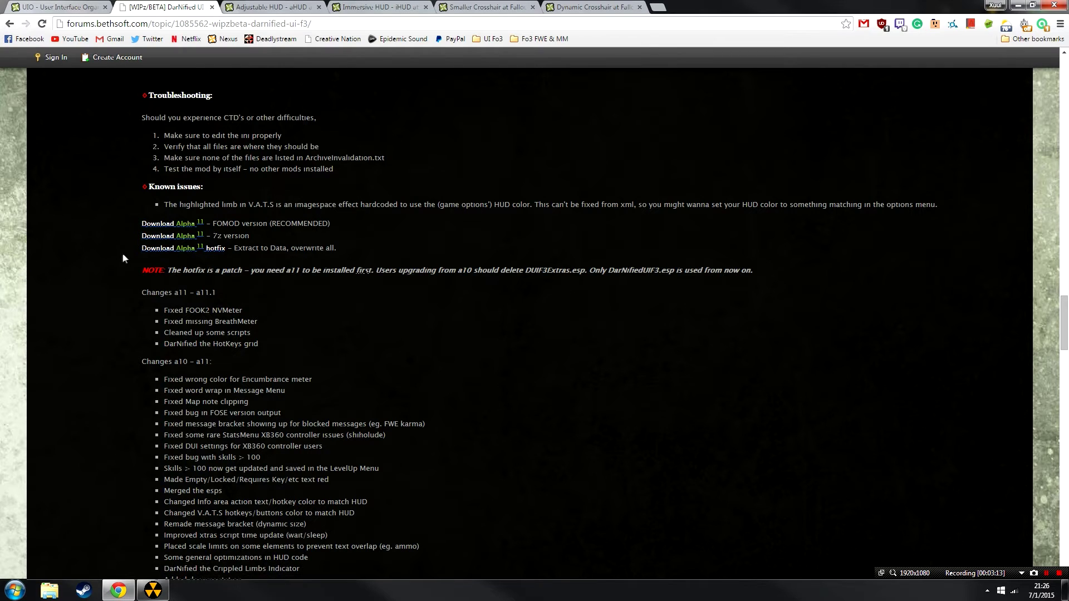
{"action": "left_click", "coordinate": [160, 241]}
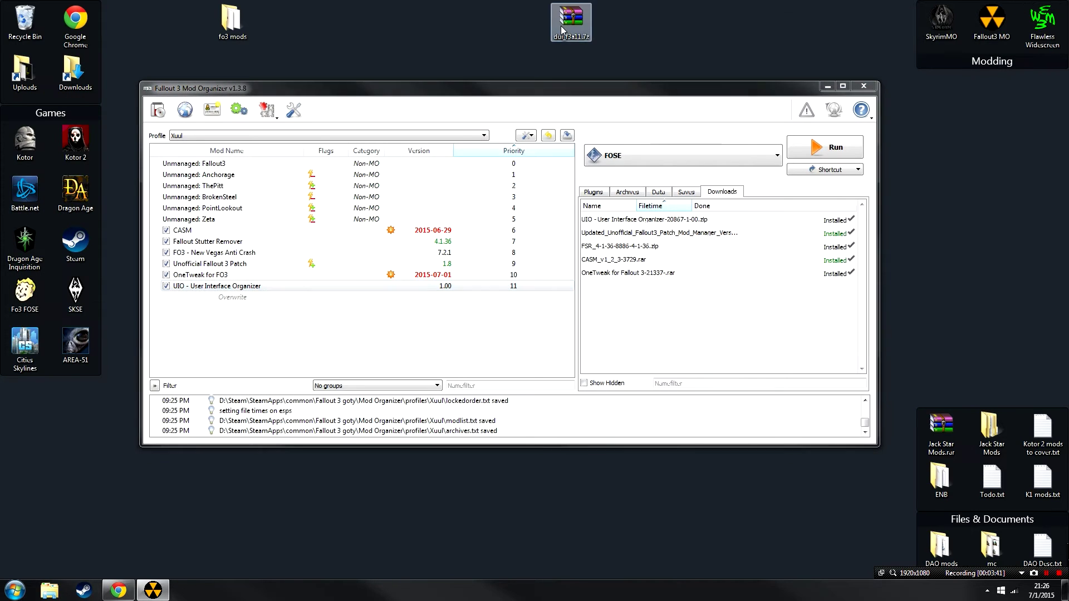
{"action": "left_click_drag", "start_coordinate": [560, 26], "coordinate": [530, 35]}
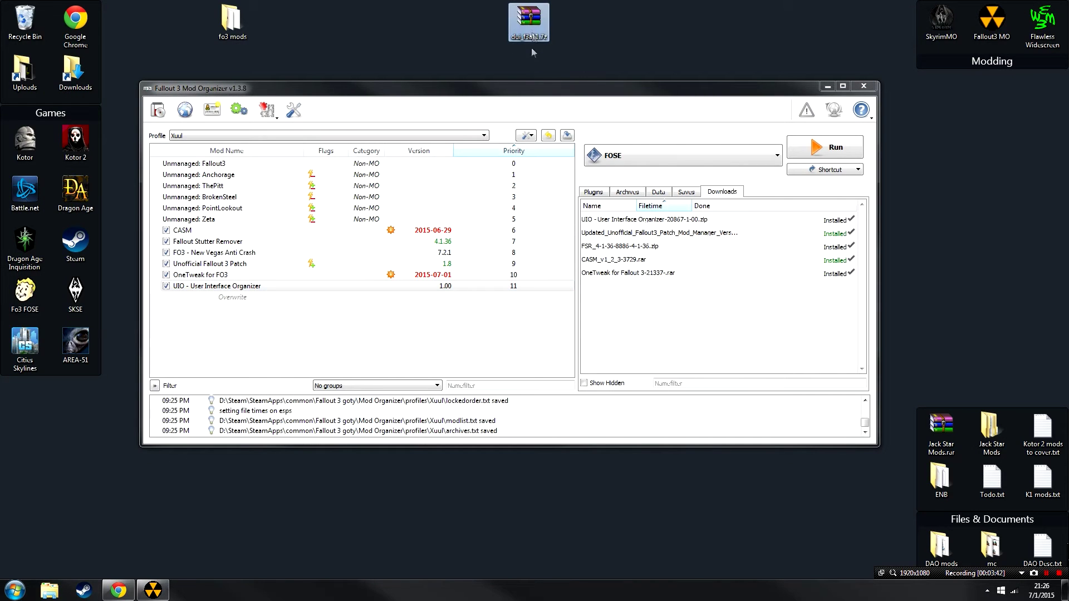
Manually install dui_f3a11.7z as mod 'dui f3a11' and enable it at priority 12
{"action": "left_click", "coordinate": [528, 135]}
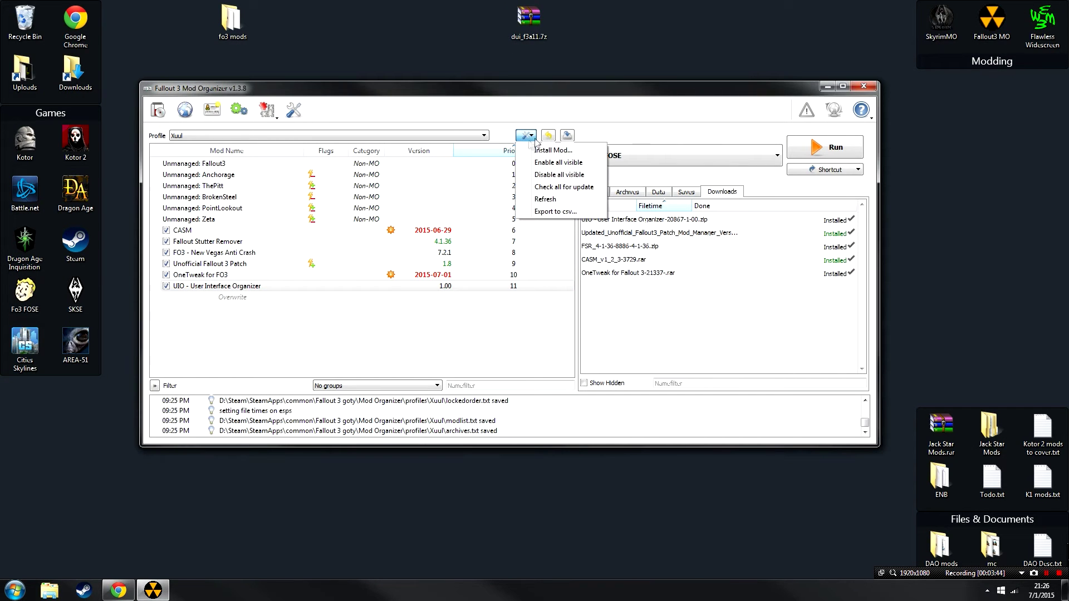
{"action": "left_click", "coordinate": [540, 152]}
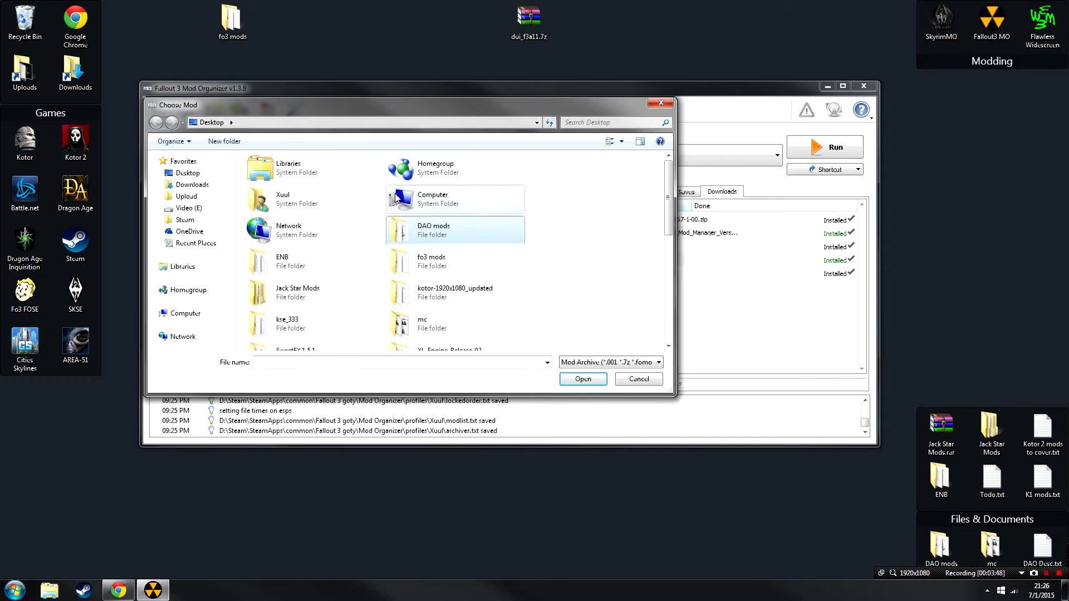
{"action": "scroll", "coordinate": [389, 214], "scroll_direction": "down", "scroll_amount": 5}
{"action": "left_click", "coordinate": [357, 206]}
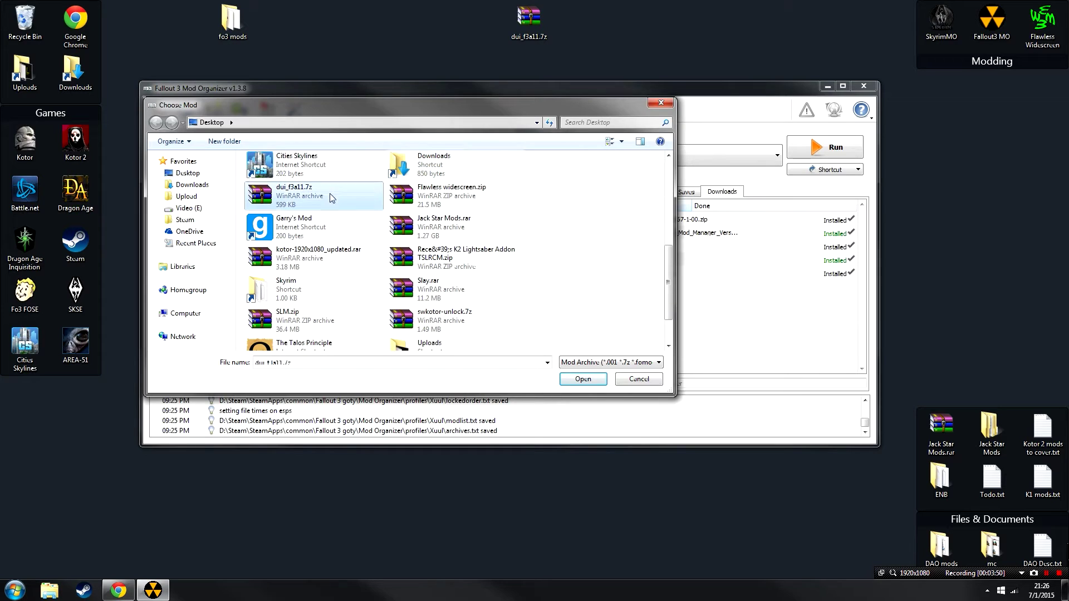
{"action": "left_click", "coordinate": [583, 380]}
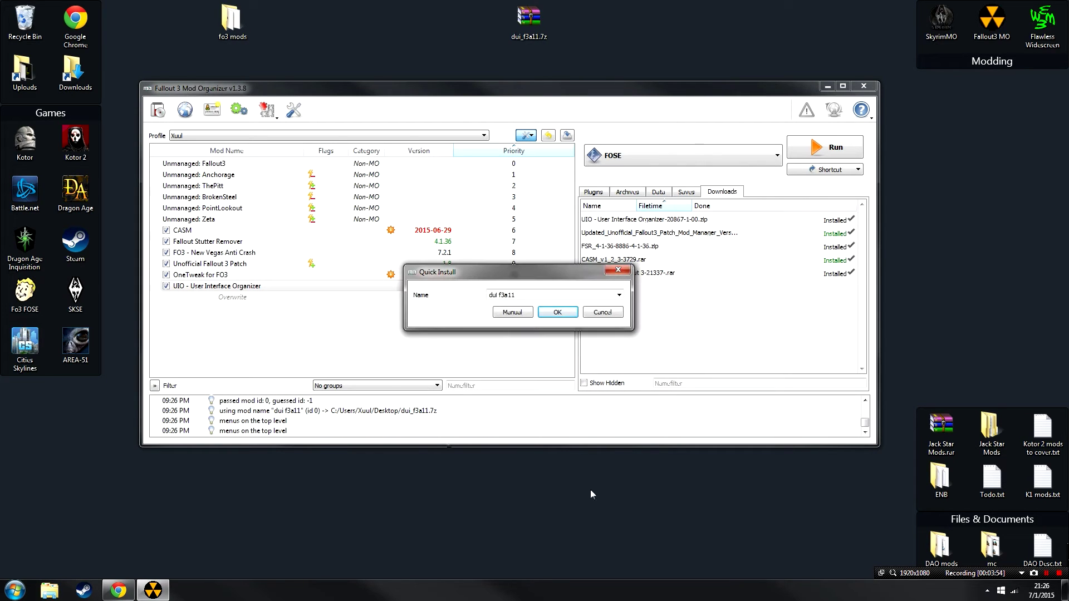
{"action": "left_click", "coordinate": [513, 313]}
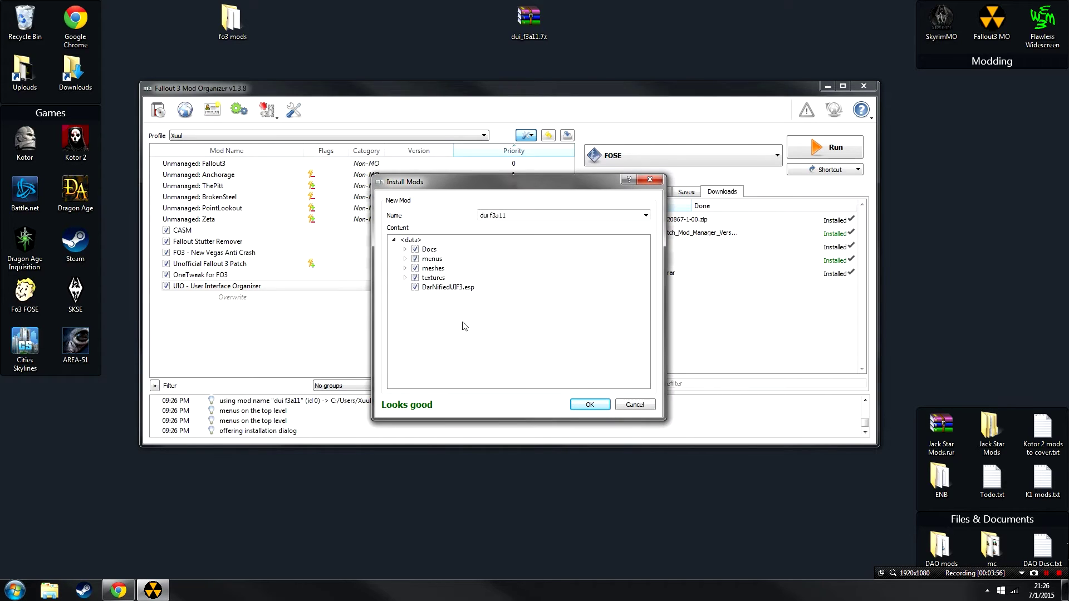
{"action": "left_click", "coordinate": [589, 404]}
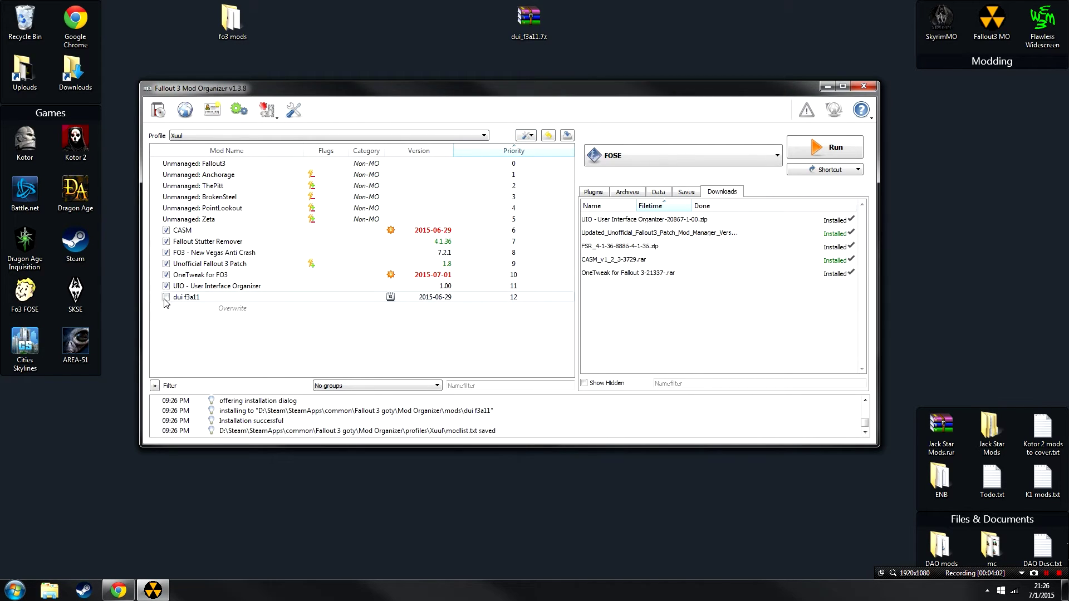
{"action": "left_click", "coordinate": [166, 297]}
Check on the Plugins tab that DarNifiedUIF3.esp is active at index 08
{"action": "left_click", "coordinate": [597, 192]}
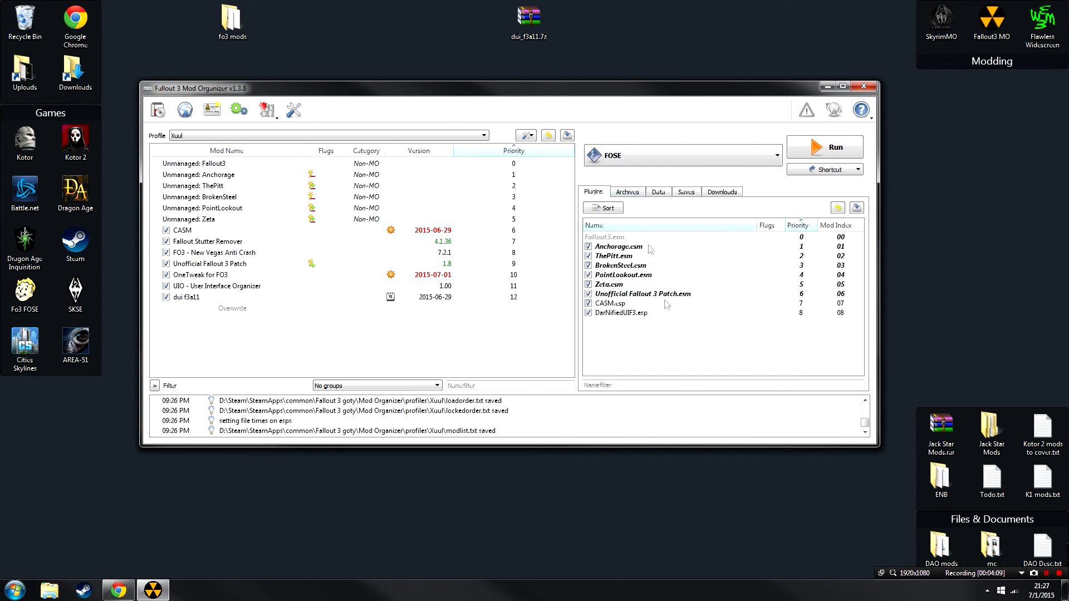
{"action": "mouse_move", "coordinate": [612, 317]}
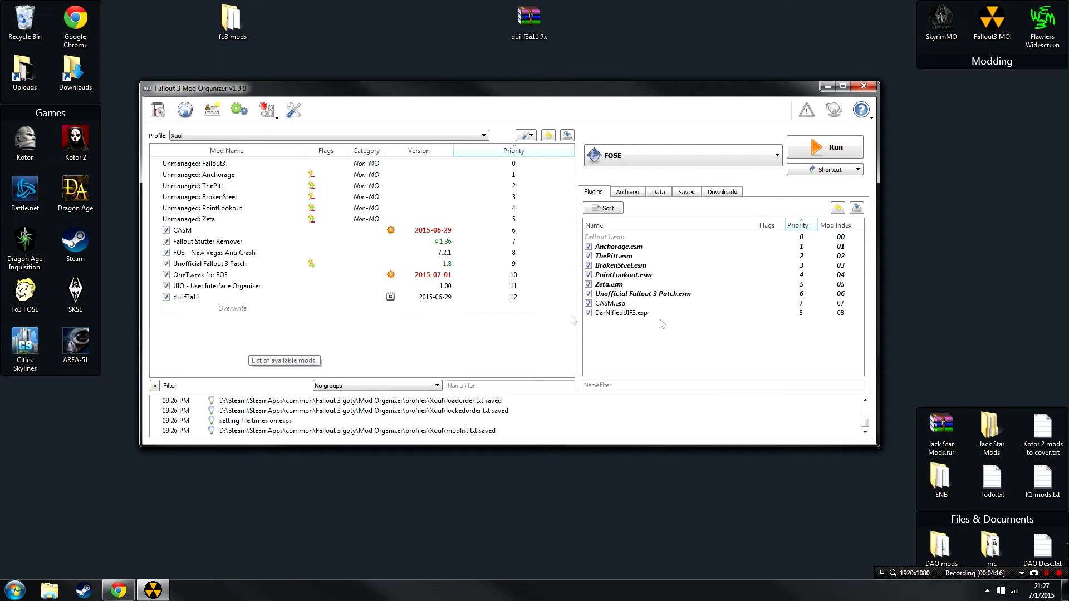
{"action": "mouse_move", "coordinate": [667, 319]}
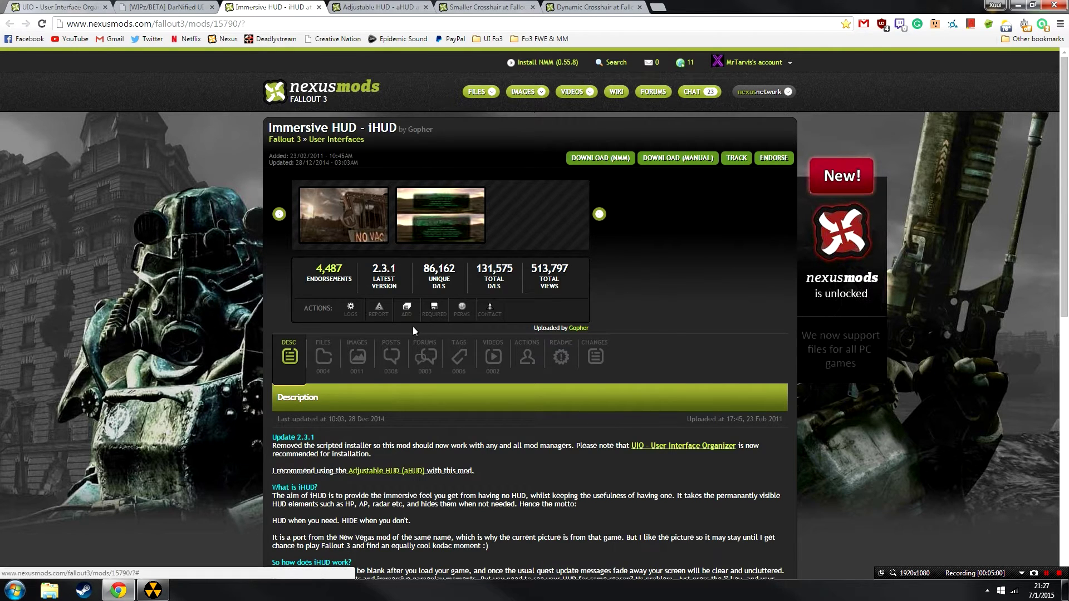
Download the Immersive HUD - iHUD main file with the manager, then open the Adjustable HUD page
{"action": "left_click", "coordinate": [331, 372]}
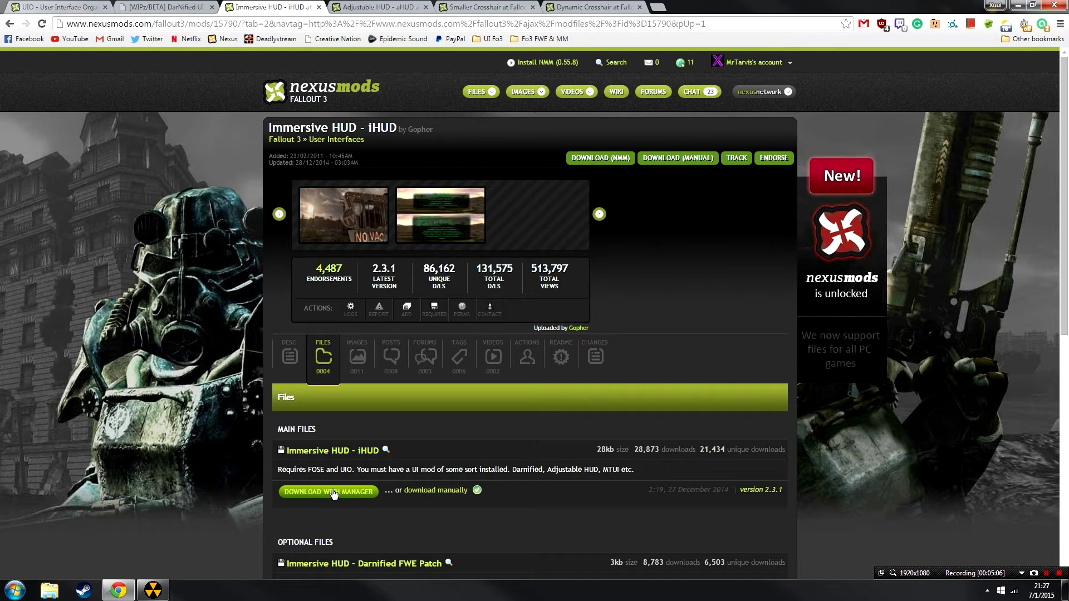
{"action": "left_click", "coordinate": [334, 493]}
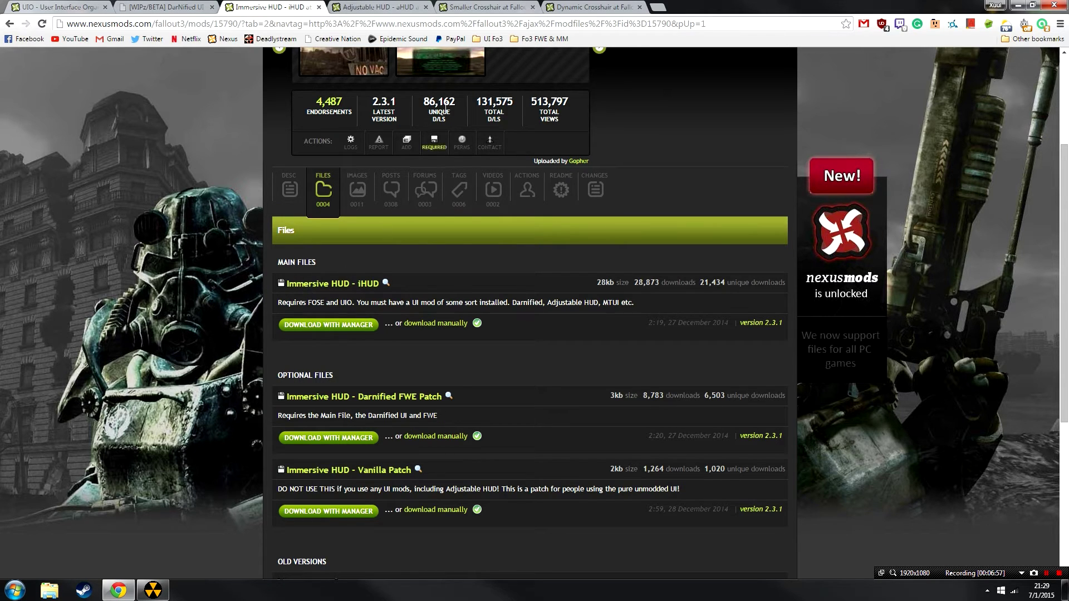
{"action": "mouse_move", "coordinate": [476, 76]}
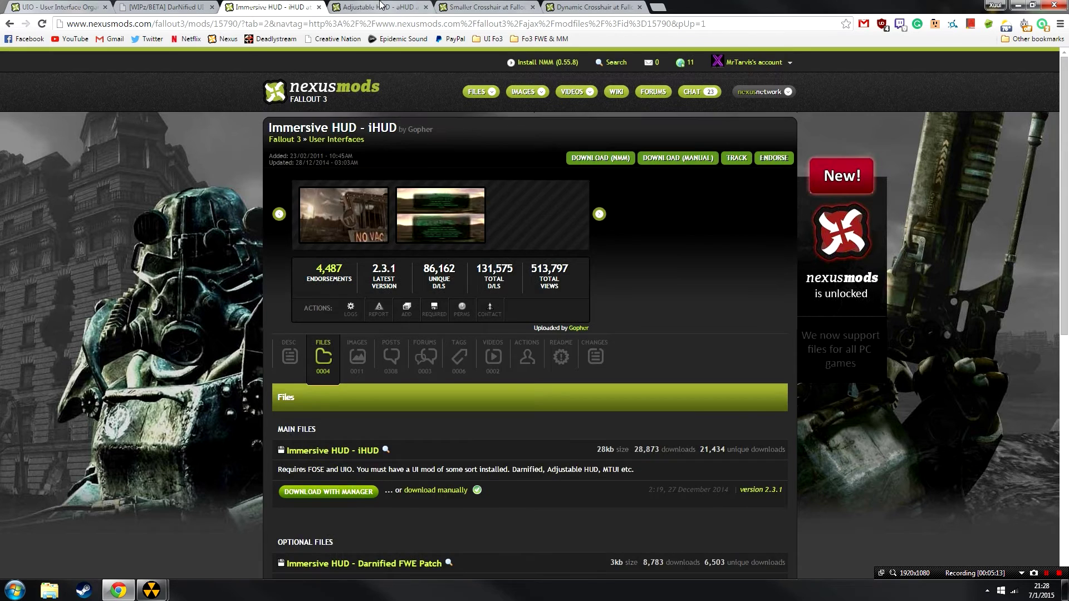
{"action": "left_click", "coordinate": [381, 7]}
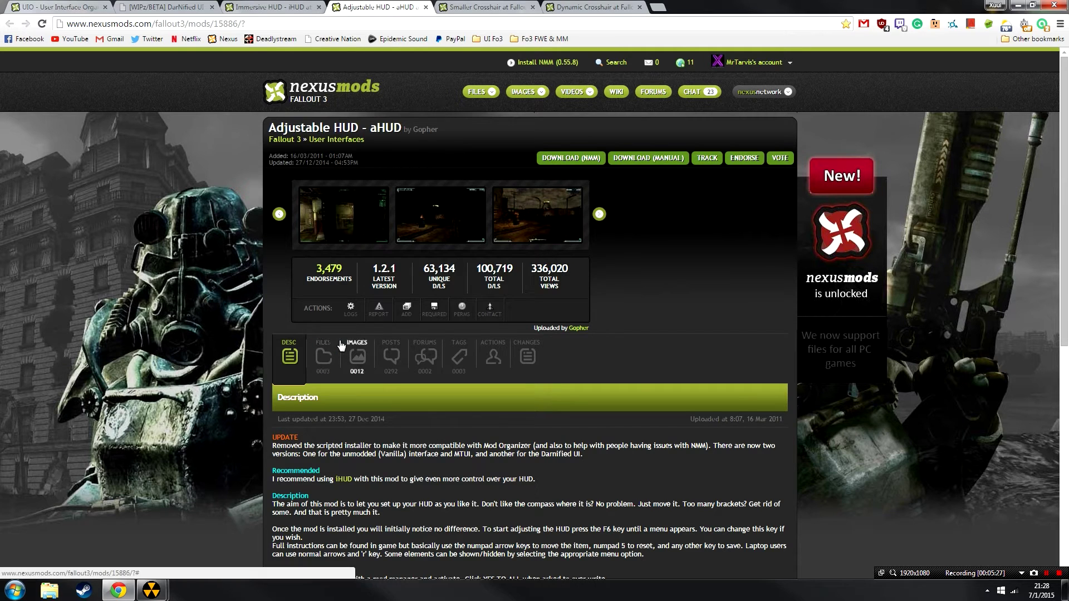
Download Adjustable HUD - Darnified with the manager from the aHUD files list
{"action": "left_click", "coordinate": [334, 350]}
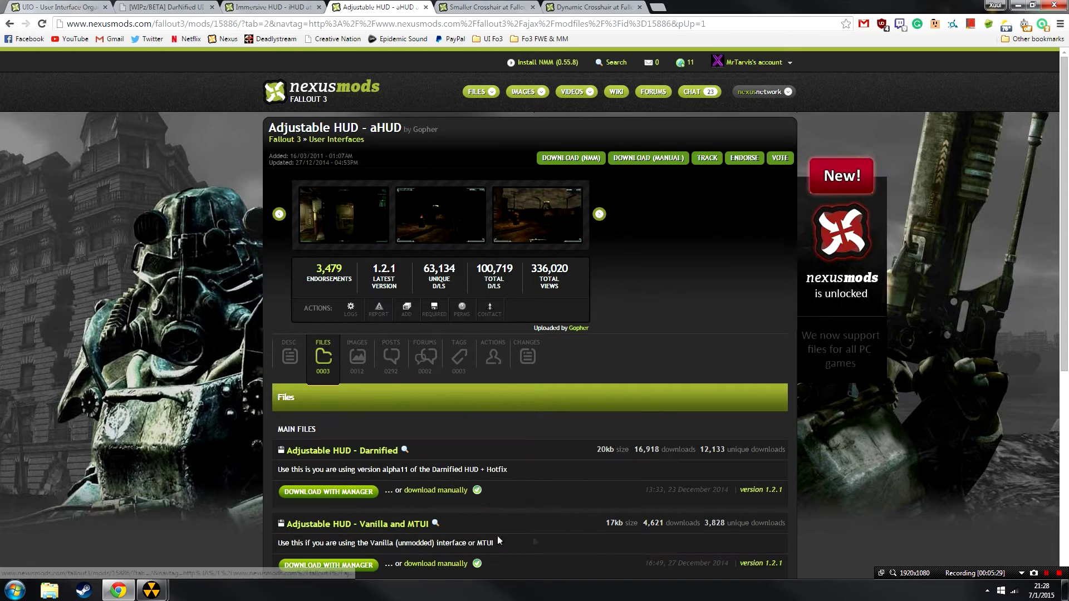
{"action": "scroll", "coordinate": [317, 356], "scroll_direction": "down", "scroll_amount": 2}
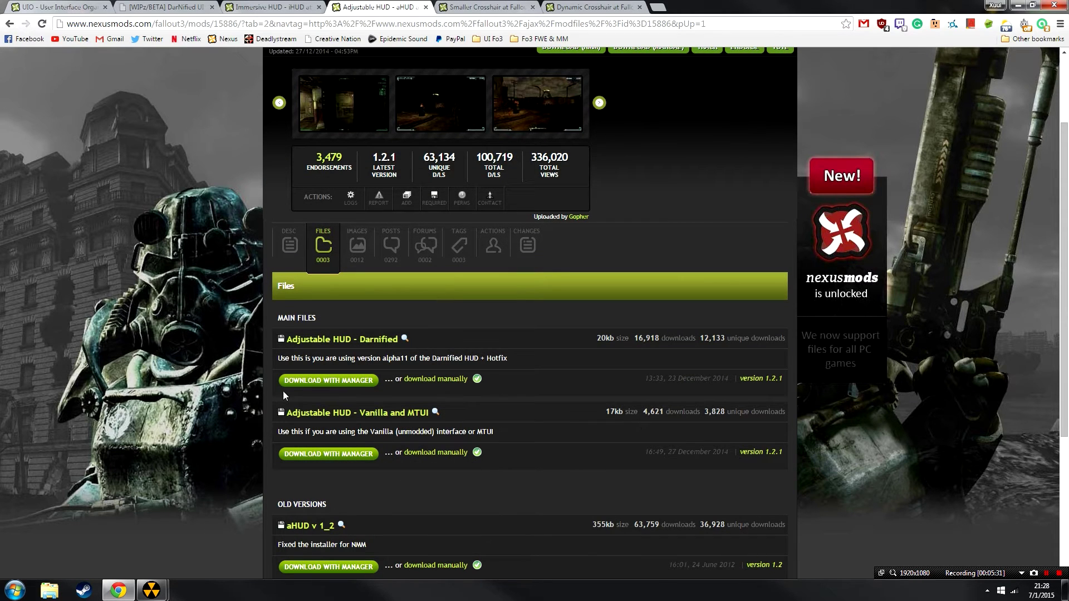
{"action": "left_click", "coordinate": [310, 380]}
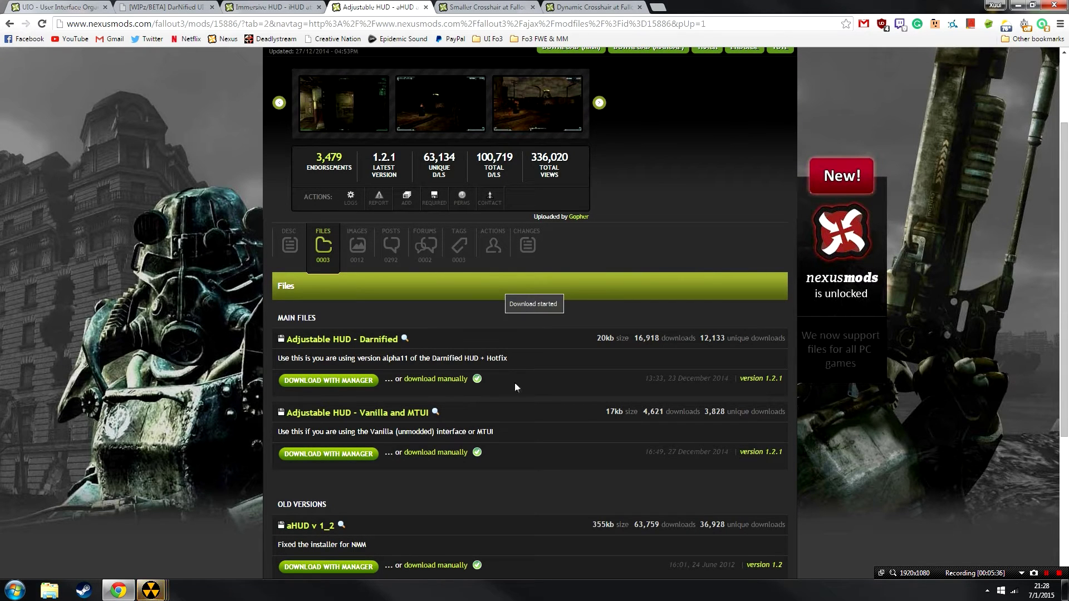
{"action": "left_click_drag", "start_coordinate": [487, 359], "coordinate": [509, 360]}
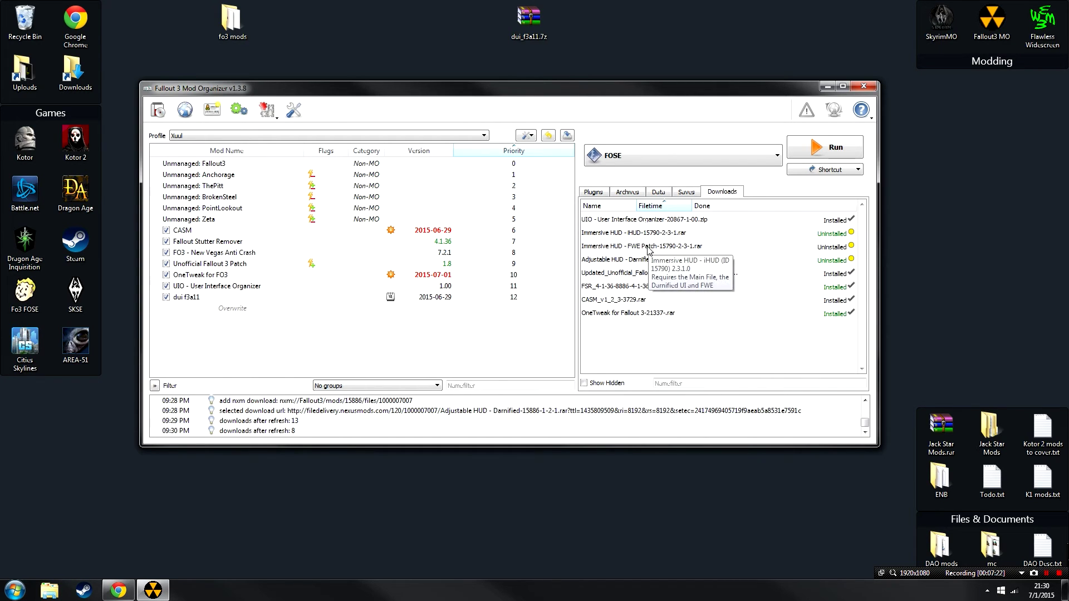
Install the Immersive HUD - iHUD download using the Manual installer
{"action": "double_click", "coordinate": [646, 234]}
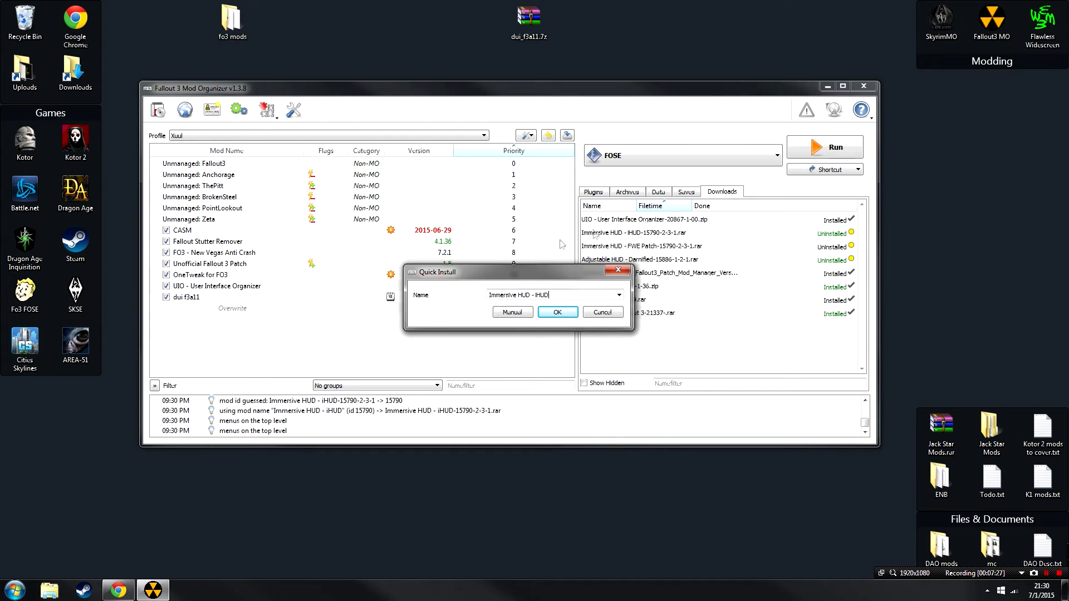
{"action": "left_click", "coordinate": [505, 315]}
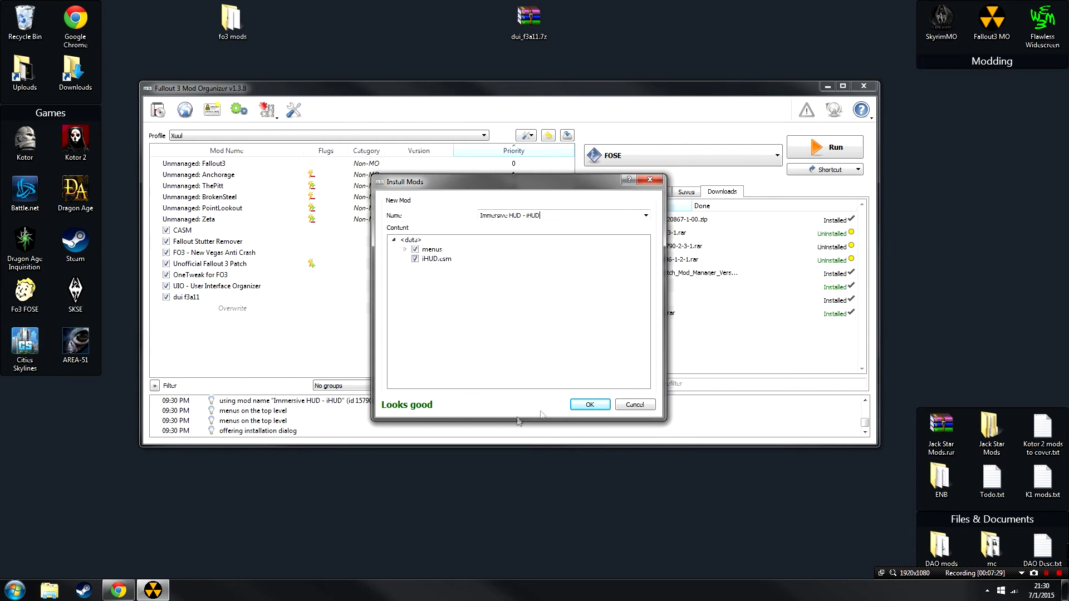
{"action": "left_click", "coordinate": [590, 403]}
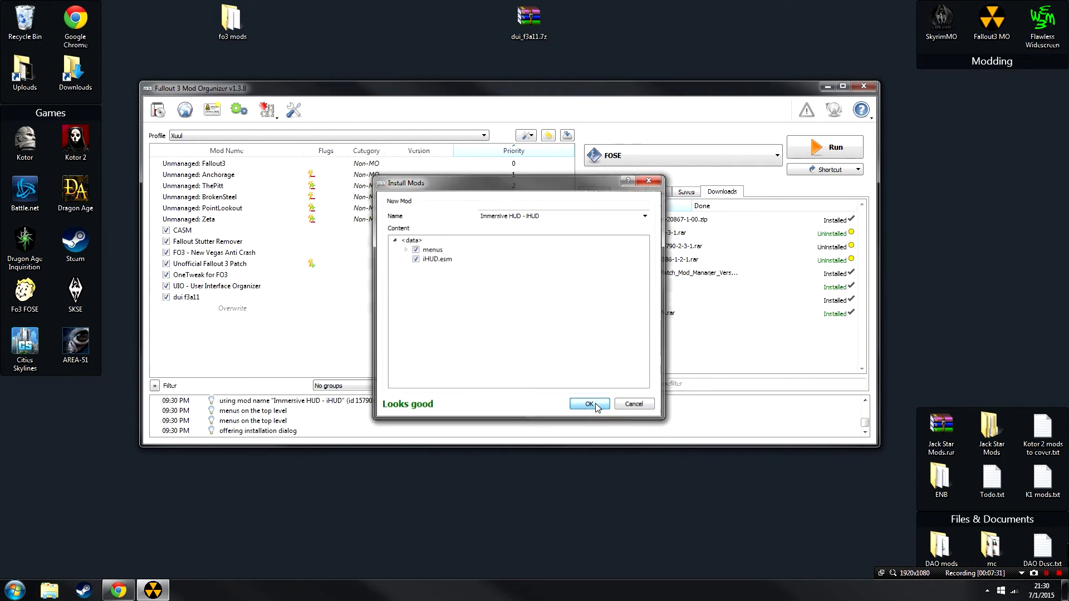
Install Adjustable HUD - aHUD manually, then enable both iHUD and aHUD
{"action": "double_click", "coordinate": [639, 263]}
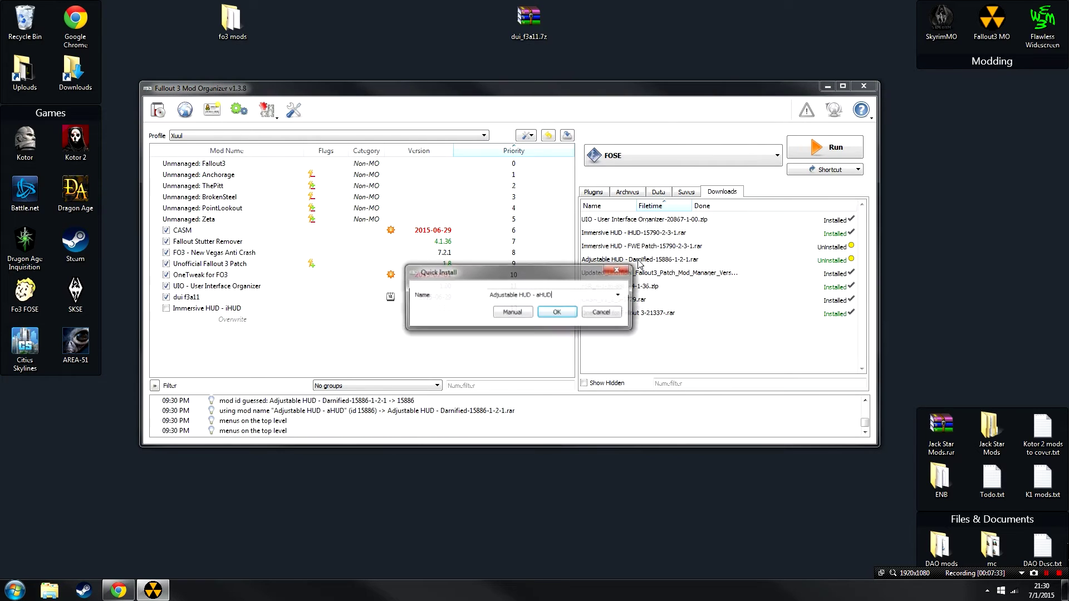
{"action": "left_click", "coordinate": [506, 314]}
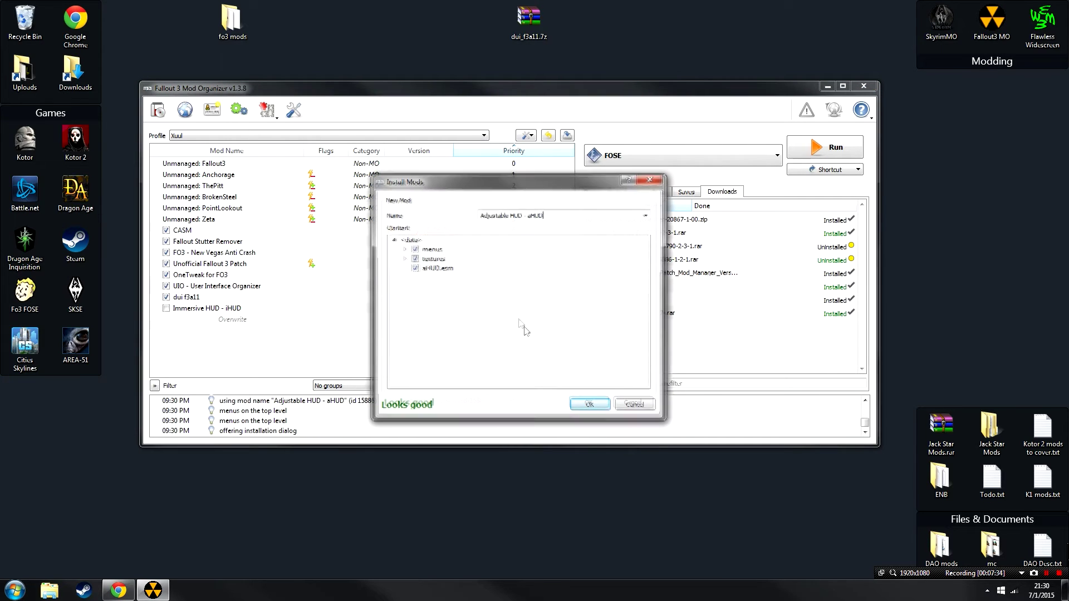
{"action": "left_click", "coordinate": [591, 405]}
{"action": "left_click", "coordinate": [166, 308]}
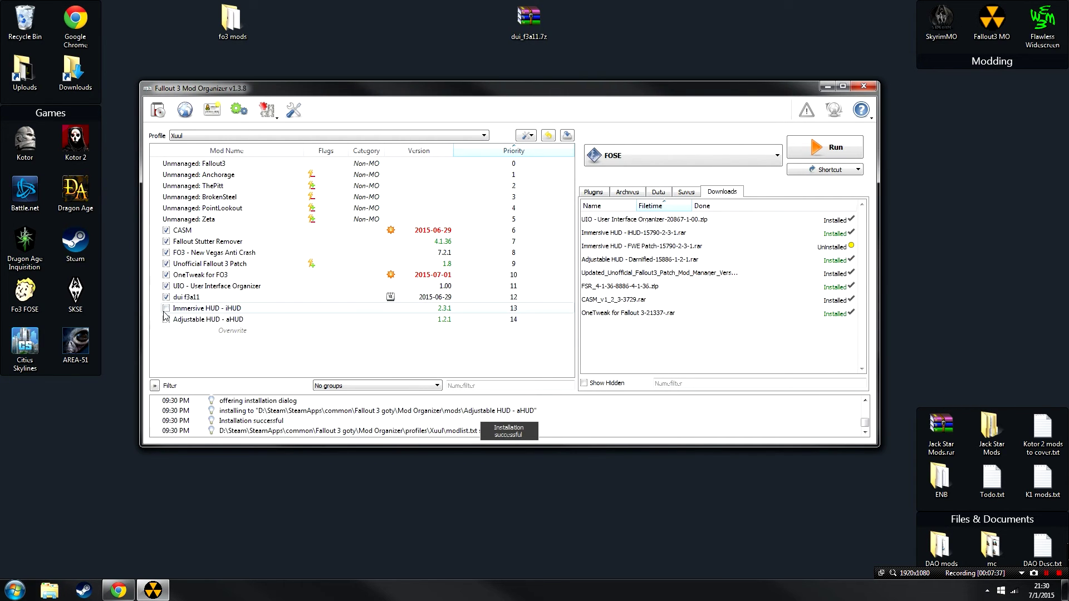
{"action": "left_click", "coordinate": [166, 319]}
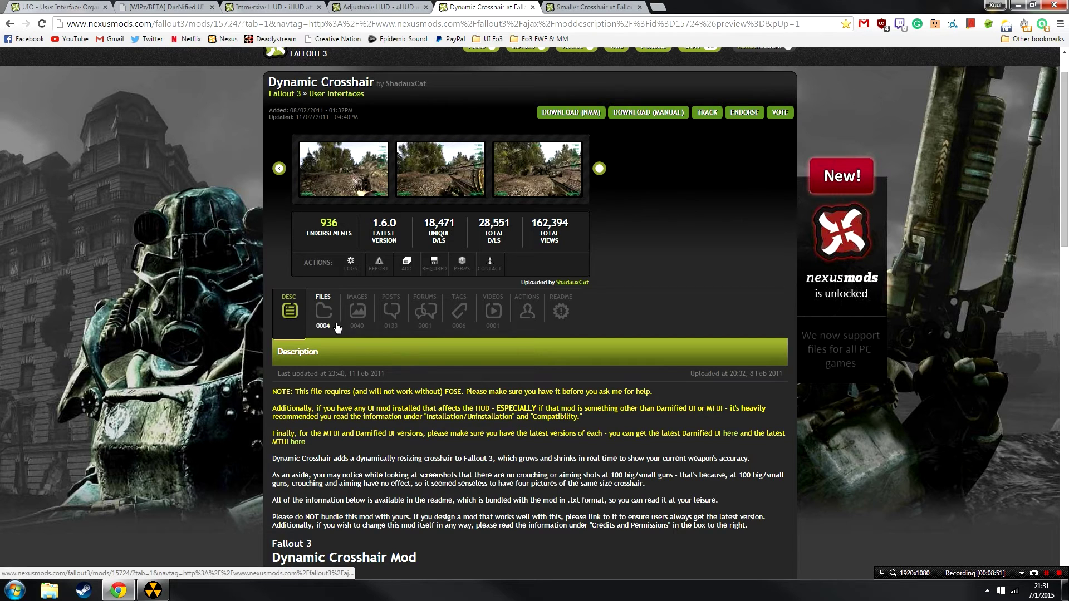
Send Dynamic Crosshair's Darnified UI file to the mod manager, then go to the Smaller Crosshair page
{"action": "left_click", "coordinate": [334, 320]}
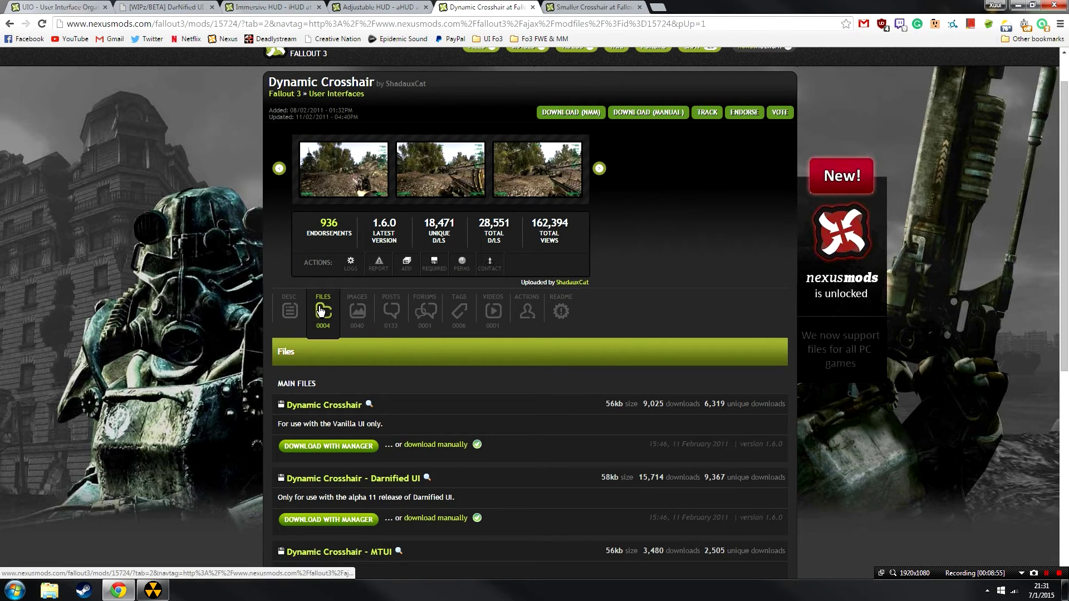
{"action": "scroll", "coordinate": [312, 312], "scroll_direction": "down", "scroll_amount": 3}
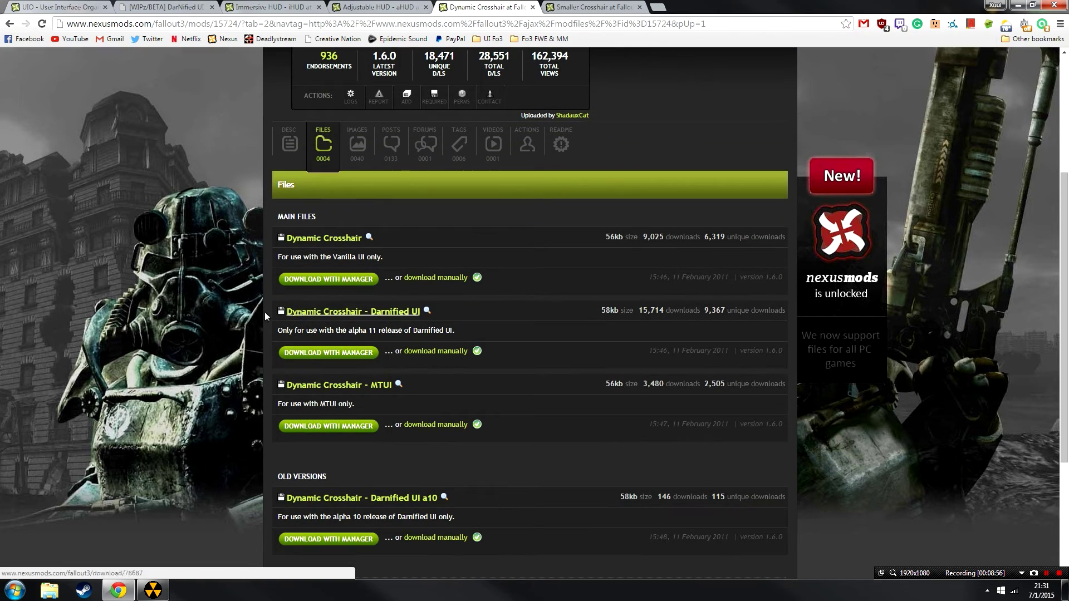
{"action": "left_click", "coordinate": [313, 353]}
{"action": "left_click", "coordinate": [594, 8]}
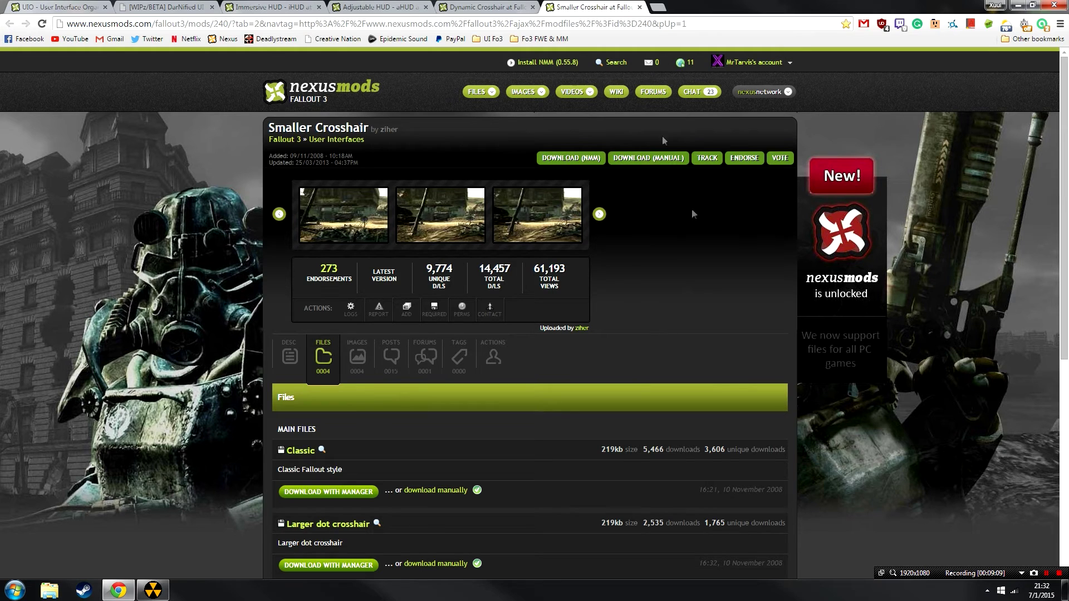
Preview the Smaller Crosshair screenshots, then confirm Small dot crosshair-240.zip shows Done in Downloads
{"action": "scroll", "coordinate": [556, 324], "scroll_direction": "down", "scroll_amount": 3}
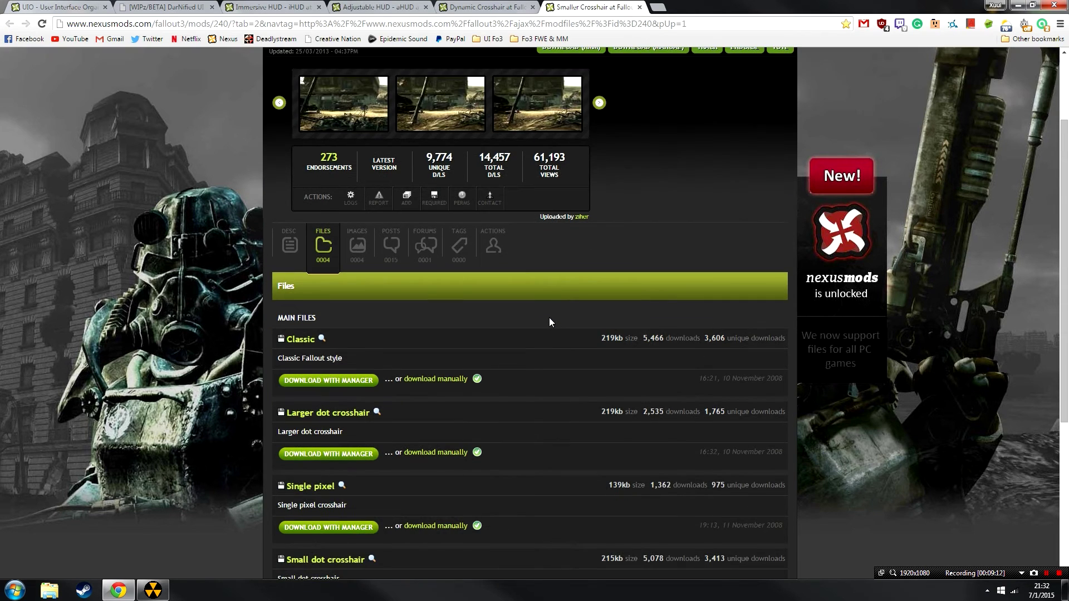
{"action": "scroll", "coordinate": [548, 320], "scroll_direction": "up", "scroll_amount": 3}
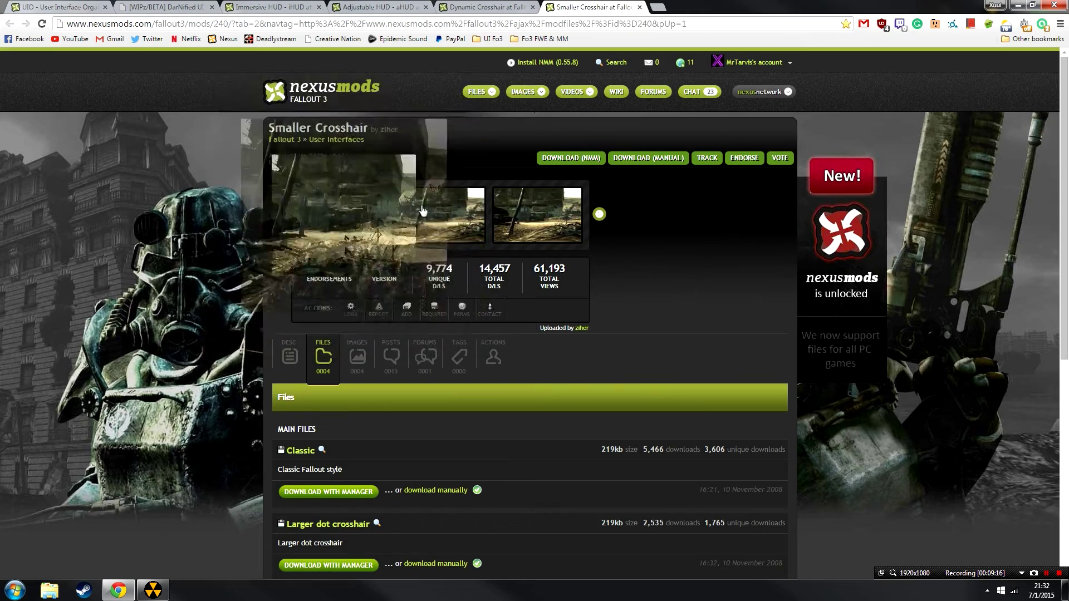
{"action": "mouse_move", "coordinate": [424, 211]}
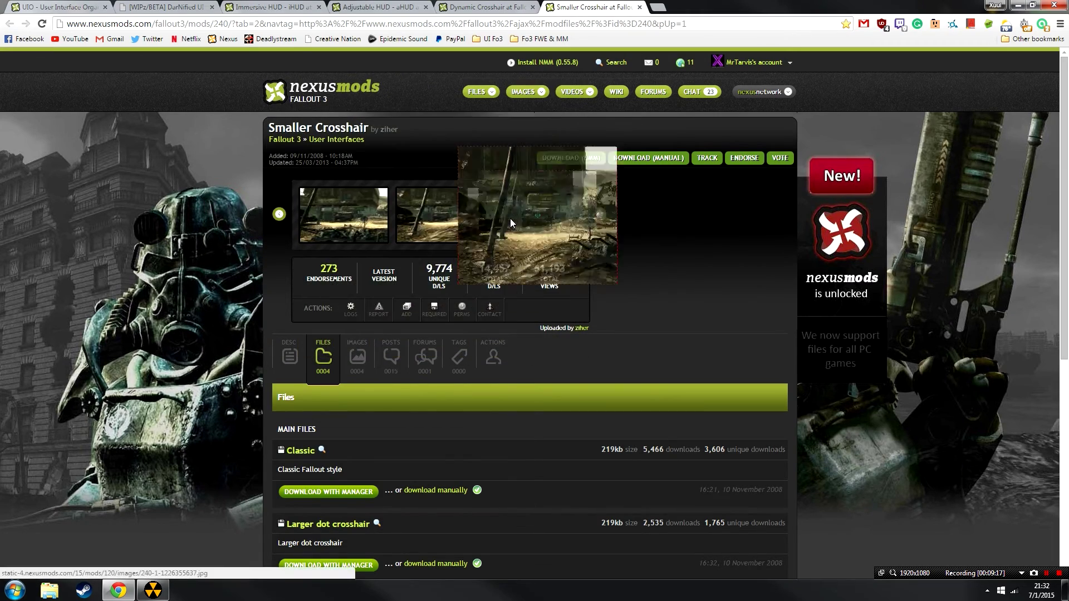
{"action": "left_click", "coordinate": [548, 222]}
{"action": "left_click", "coordinate": [549, 222]}
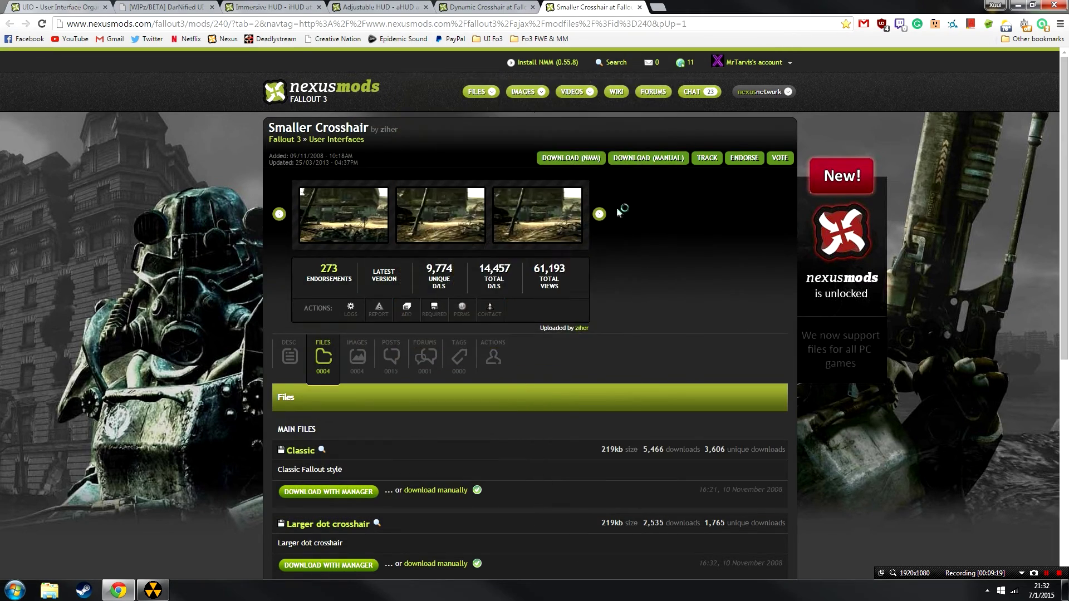
{"action": "left_click", "coordinate": [597, 216]}
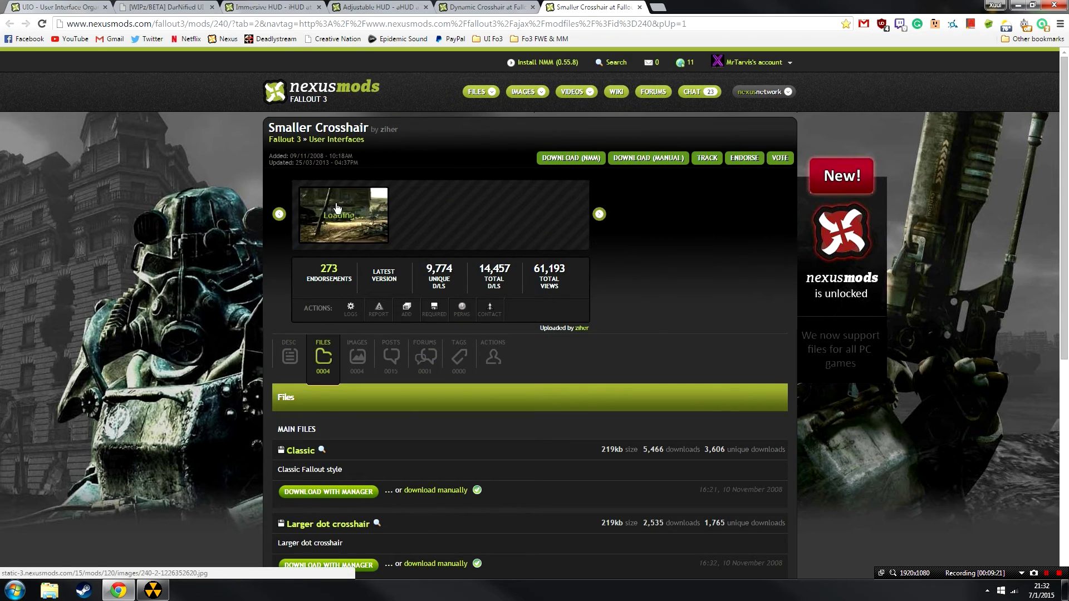
{"action": "left_click", "coordinate": [337, 205]}
{"action": "left_click", "coordinate": [337, 205]}
{"action": "scroll", "coordinate": [181, 196], "scroll_direction": "down", "scroll_amount": 4}
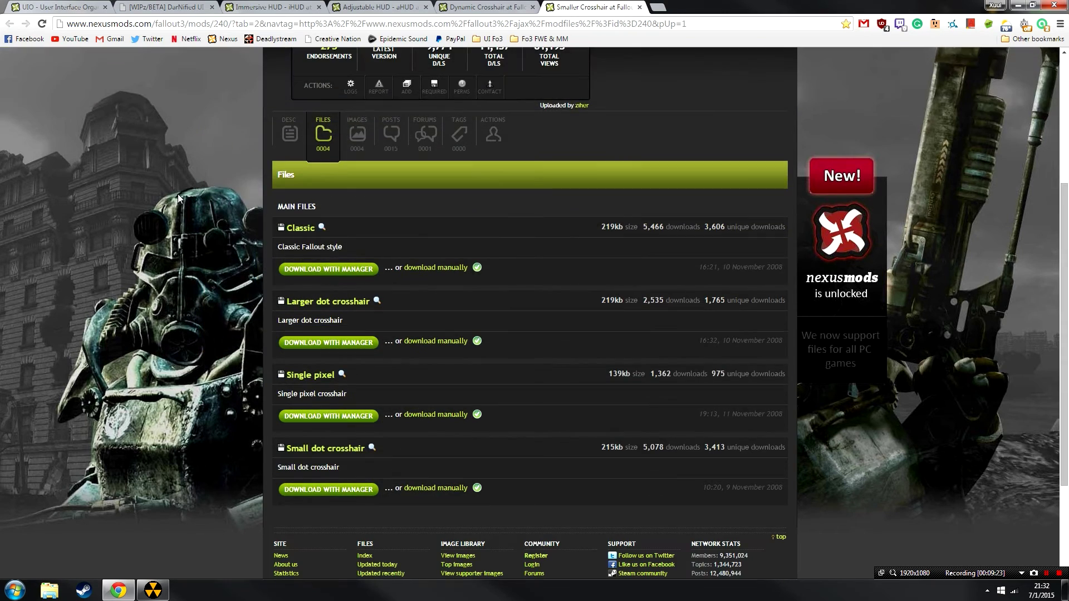
{"action": "left_click", "coordinate": [708, 196]}
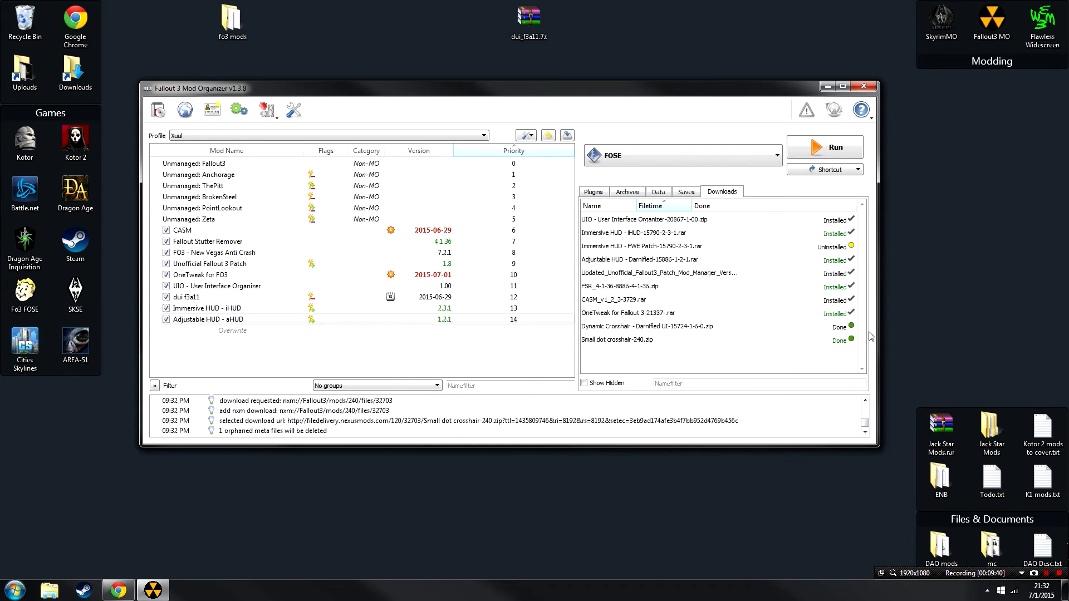
Install the Dynamic Crosshair download through the manual installer
{"action": "double_click", "coordinate": [666, 328]}
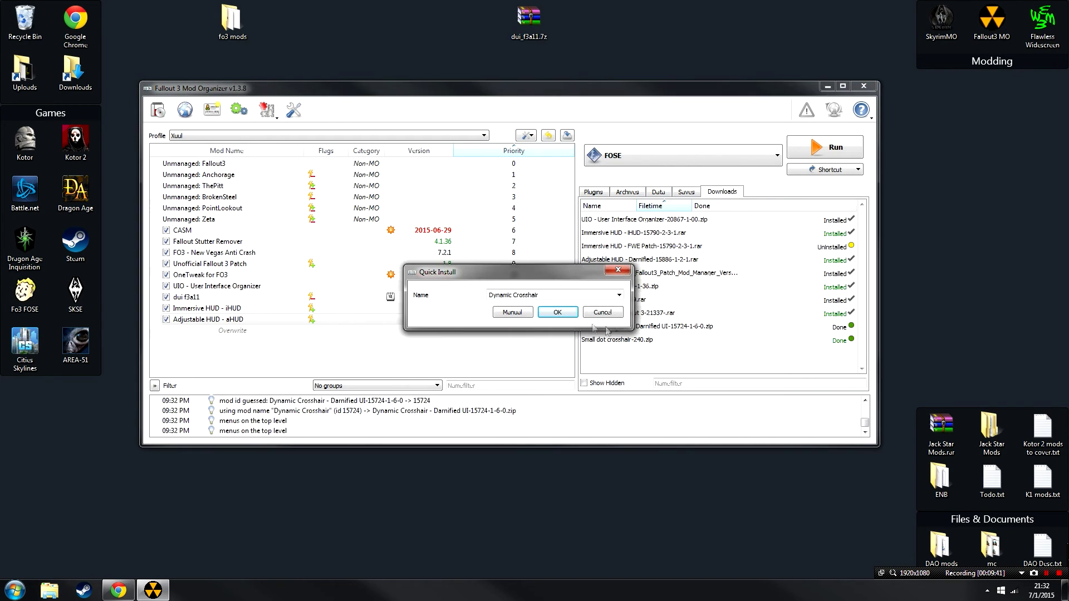
{"action": "left_click", "coordinate": [513, 312]}
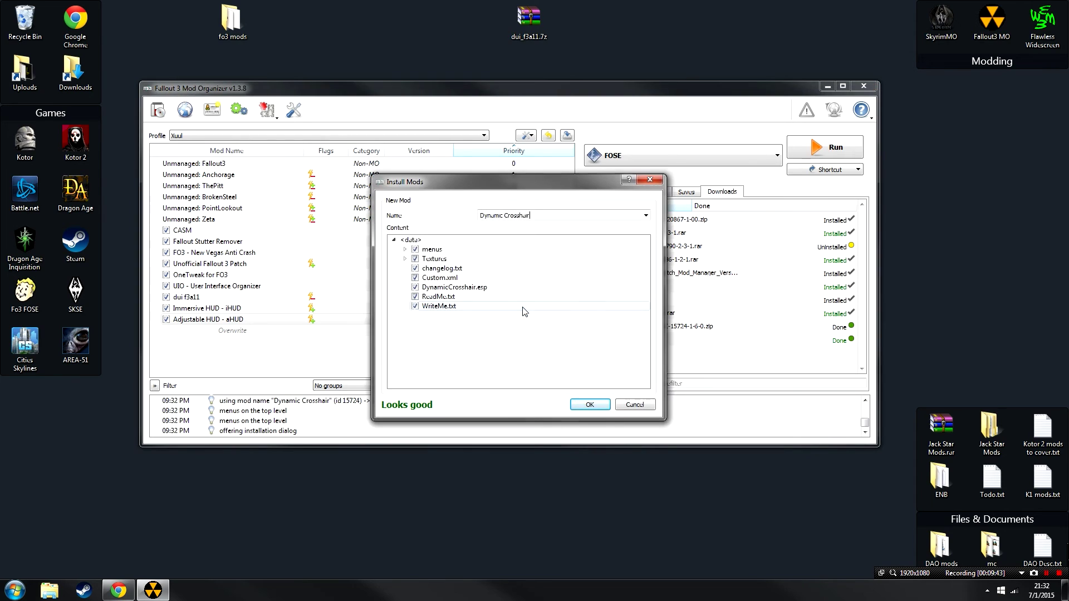
{"action": "left_click", "coordinate": [585, 403]}
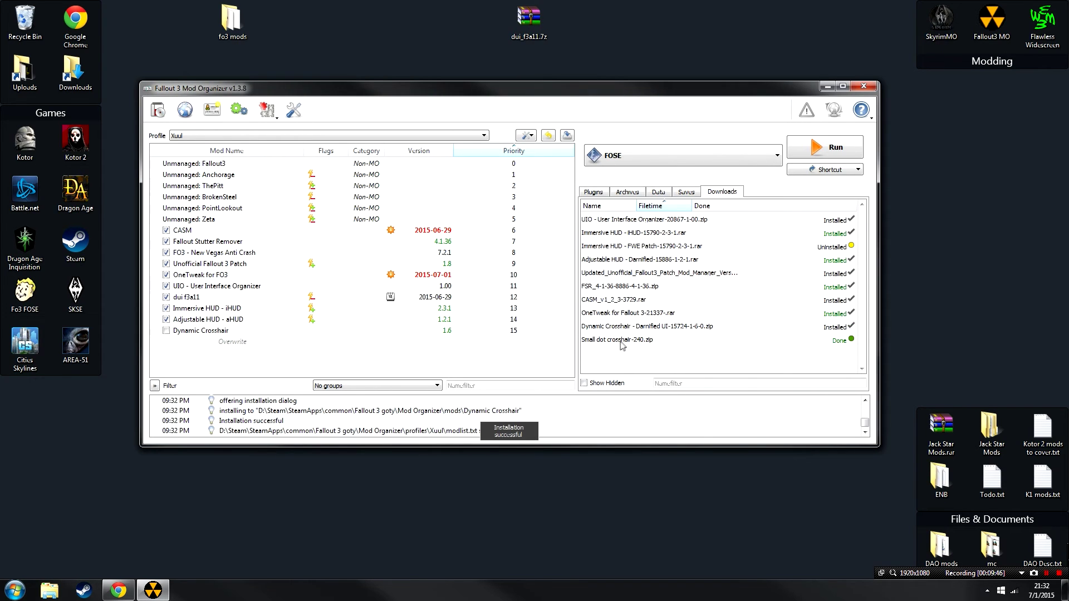
Install Small dot crosshair manually with Data as the data directory, and enable Dynamic Crosshair
{"action": "double_click", "coordinate": [621, 341]}
{"action": "left_click", "coordinate": [510, 312]}
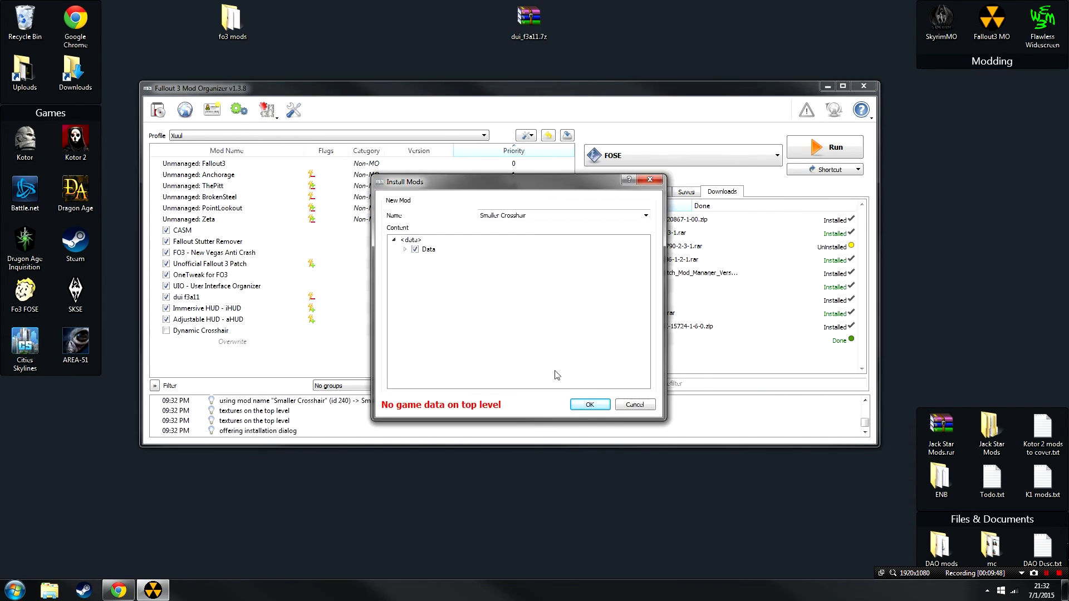
{"action": "right_click", "coordinate": [422, 251]}
{"action": "left_click", "coordinate": [470, 257]}
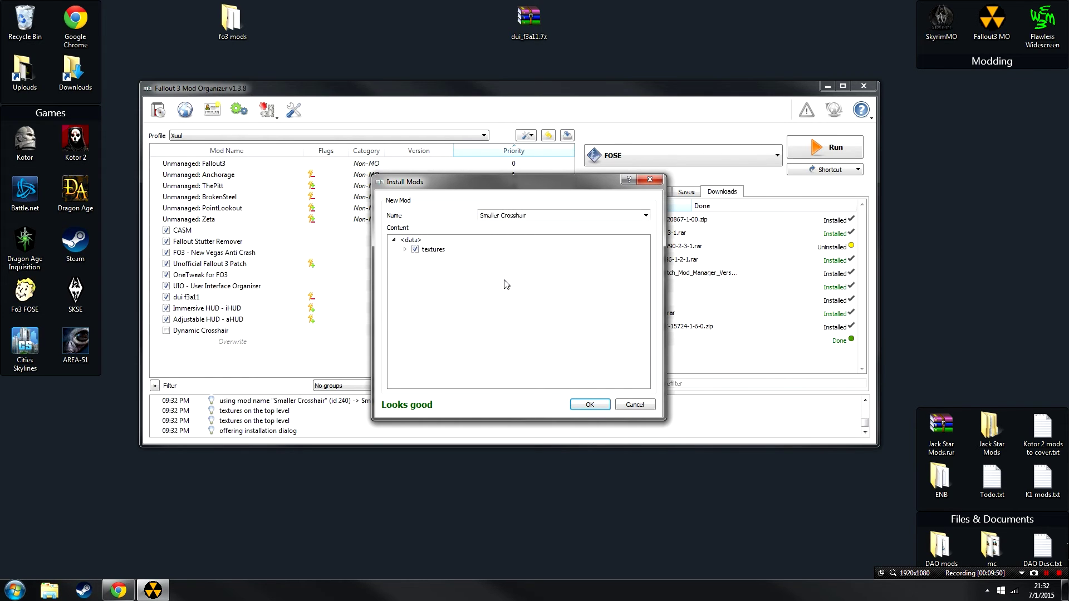
{"action": "left_click", "coordinate": [602, 400]}
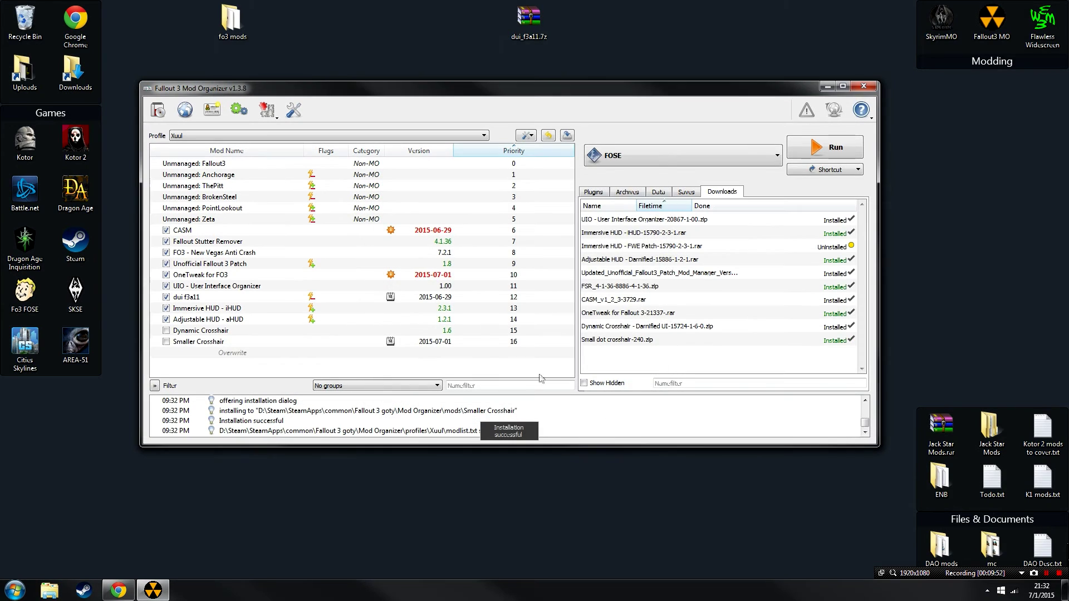
{"action": "left_click", "coordinate": [166, 331]}
Enable Smaller Crosshair and launch LOOT from the Plugins tab's executable list
{"action": "left_click", "coordinate": [166, 342]}
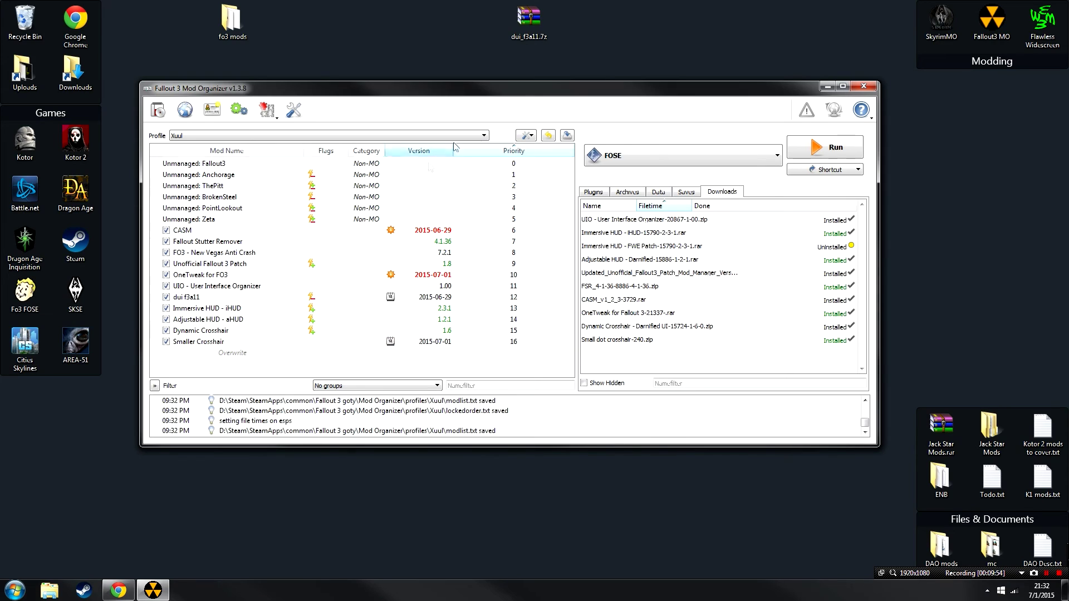
{"action": "left_click", "coordinate": [593, 191]}
{"action": "left_click", "coordinate": [615, 158]}
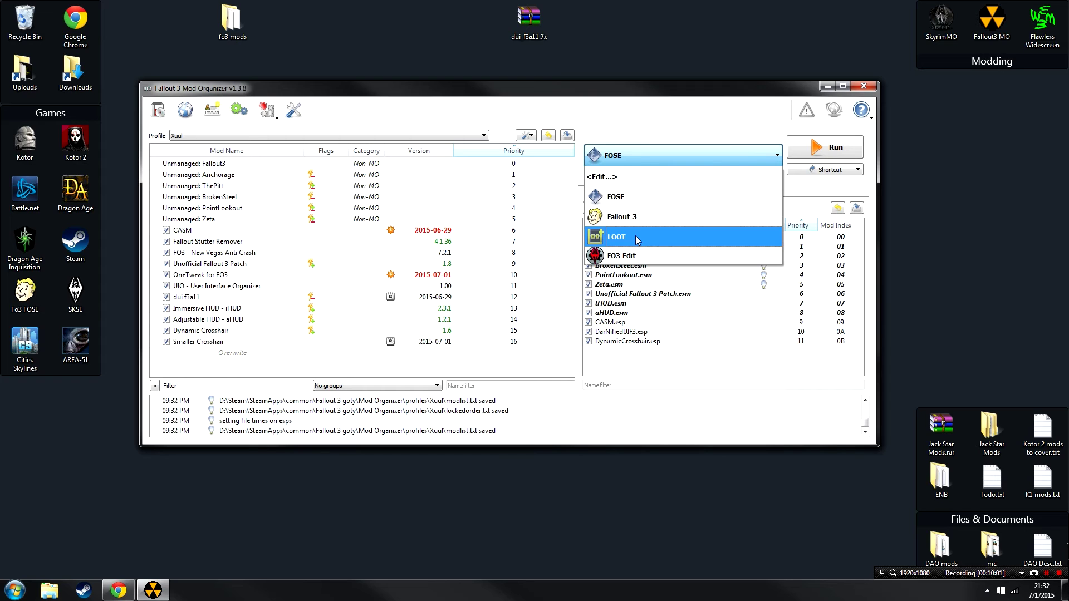
{"action": "left_click", "coordinate": [636, 235]}
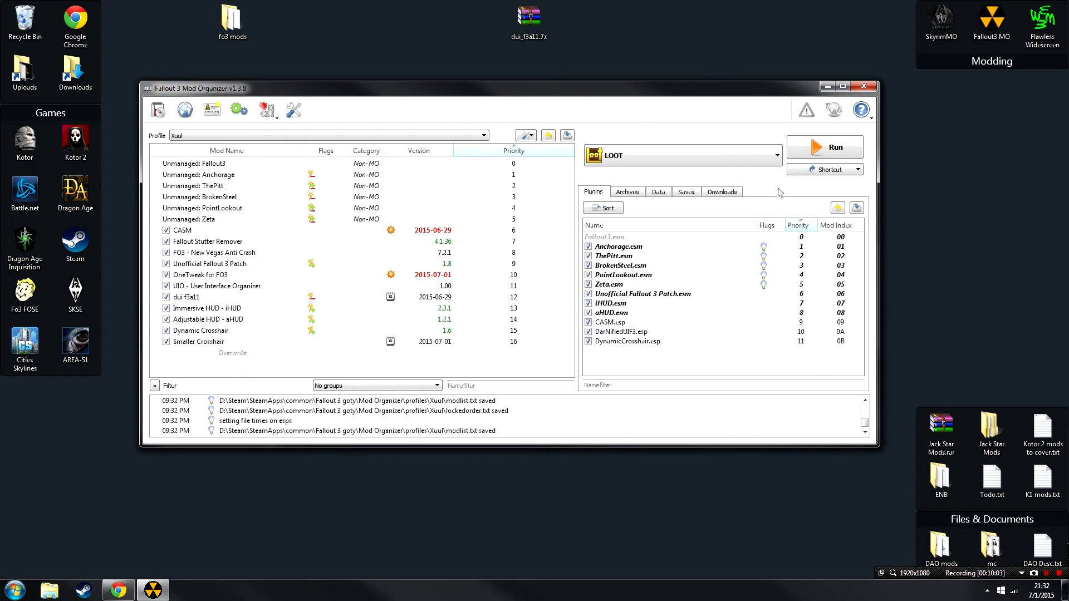
{"action": "left_click", "coordinate": [800, 154]}
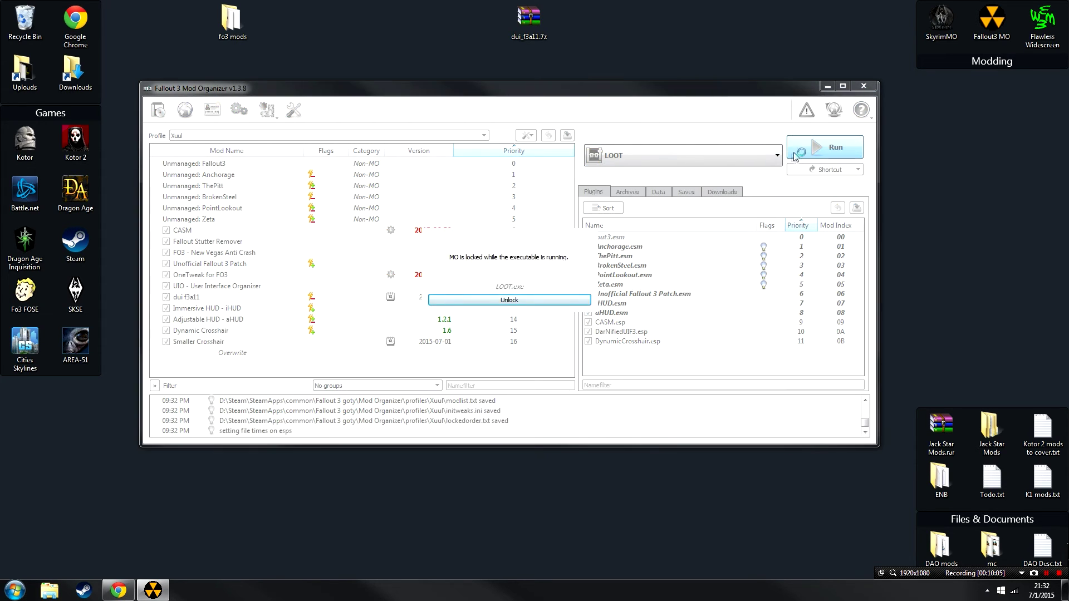
Sort plugins in LOOT and apply the order, putting aHUD.esm before iHUD.esm
{"action": "left_click", "coordinate": [218, 196]}
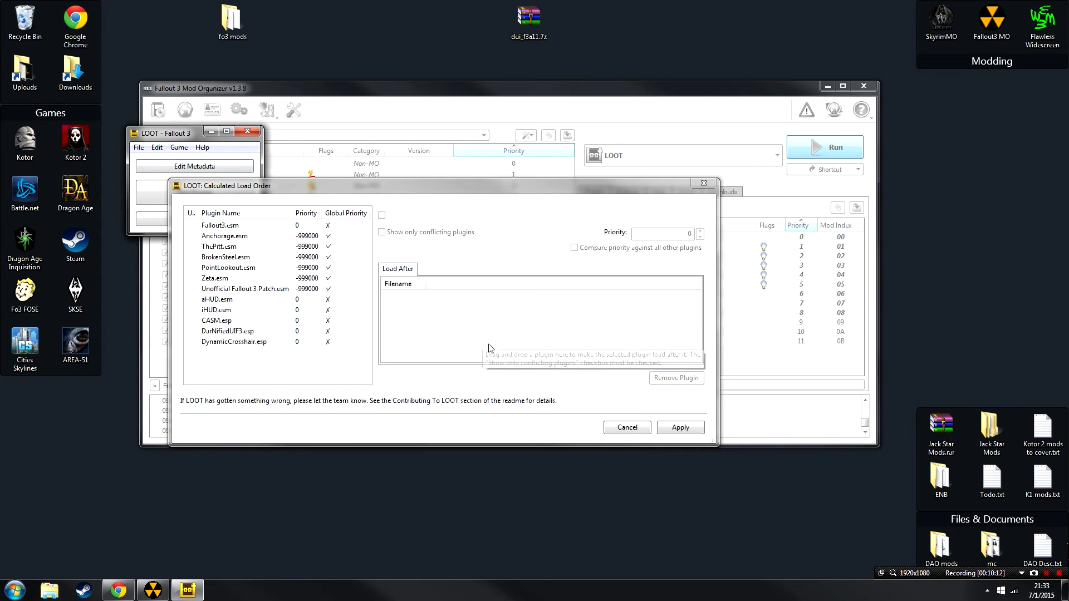
{"action": "left_click", "coordinate": [675, 426]}
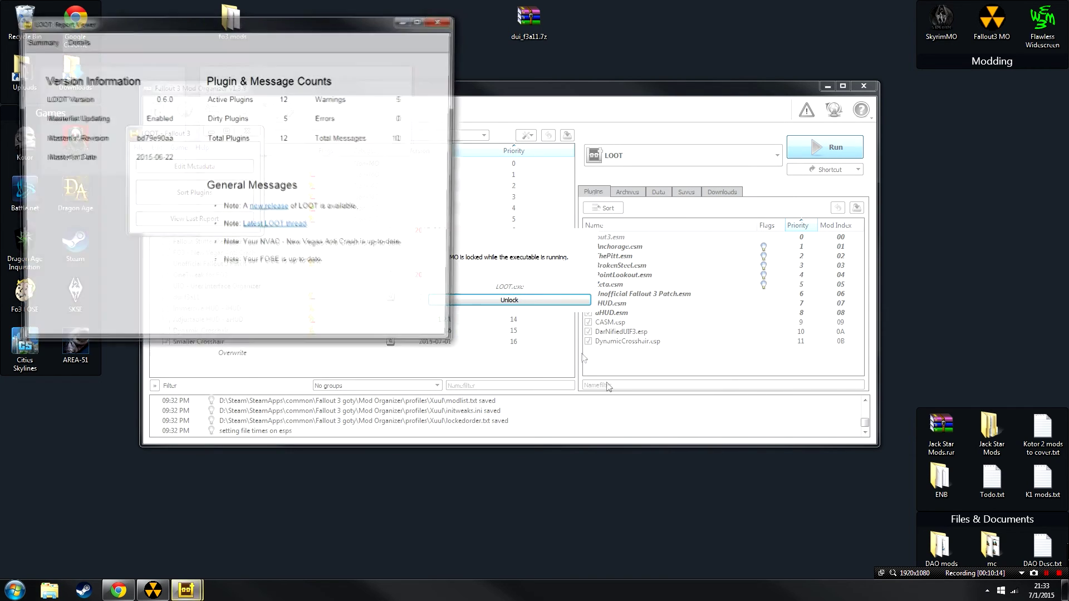
{"action": "left_click", "coordinate": [448, 16]}
{"action": "left_click", "coordinate": [553, 300]}
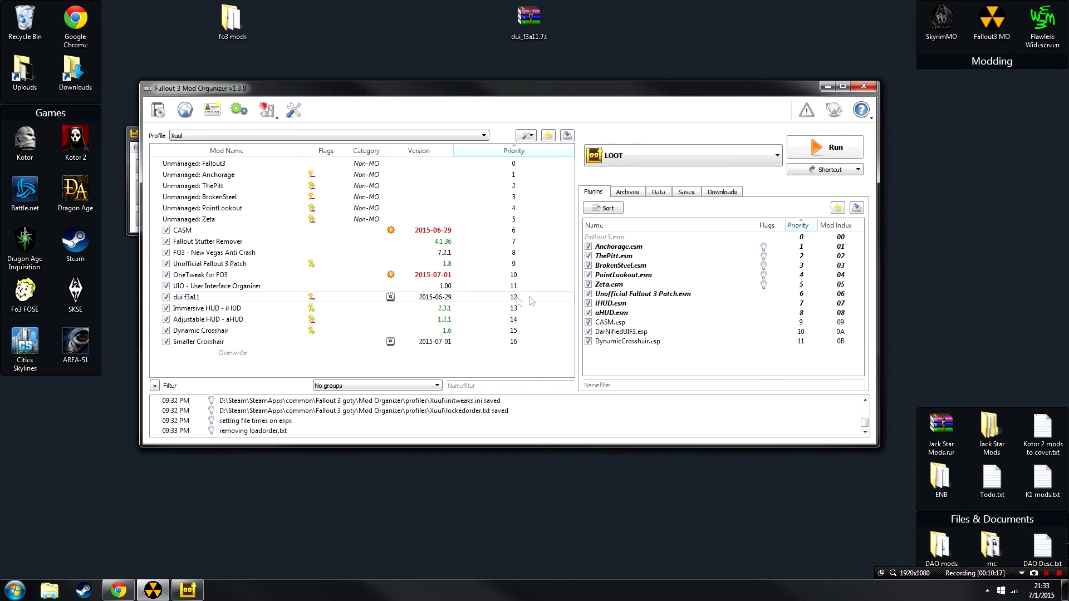
Close the LOOT window, leaving the twelve sorted plugins listed in Mod Organizer
{"action": "left_click", "coordinate": [135, 132]}
{"action": "left_click", "coordinate": [259, 132]}
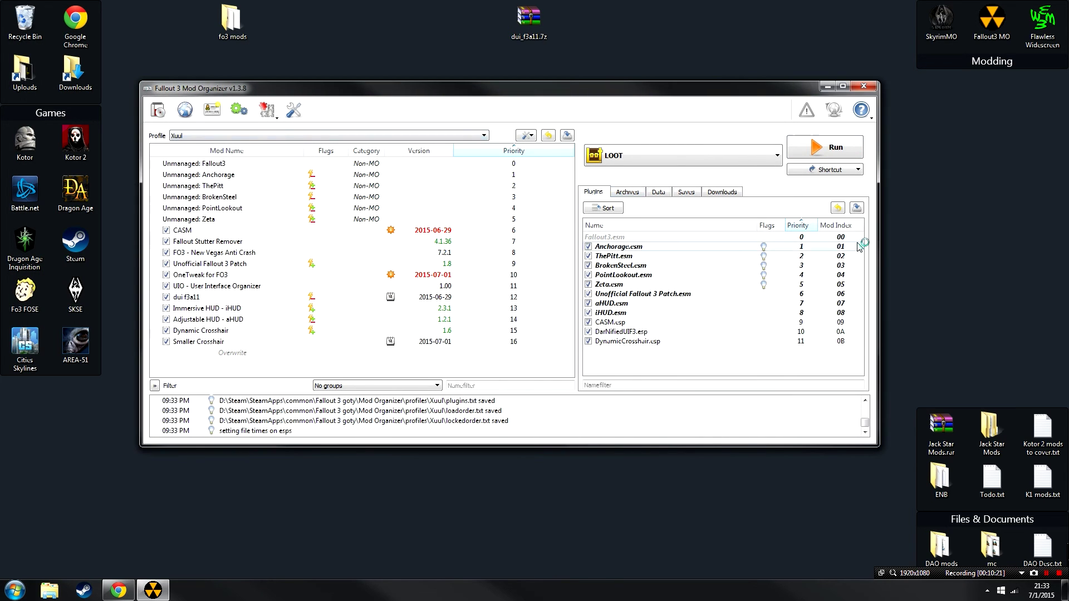
{"action": "mouse_move", "coordinate": [859, 247]}
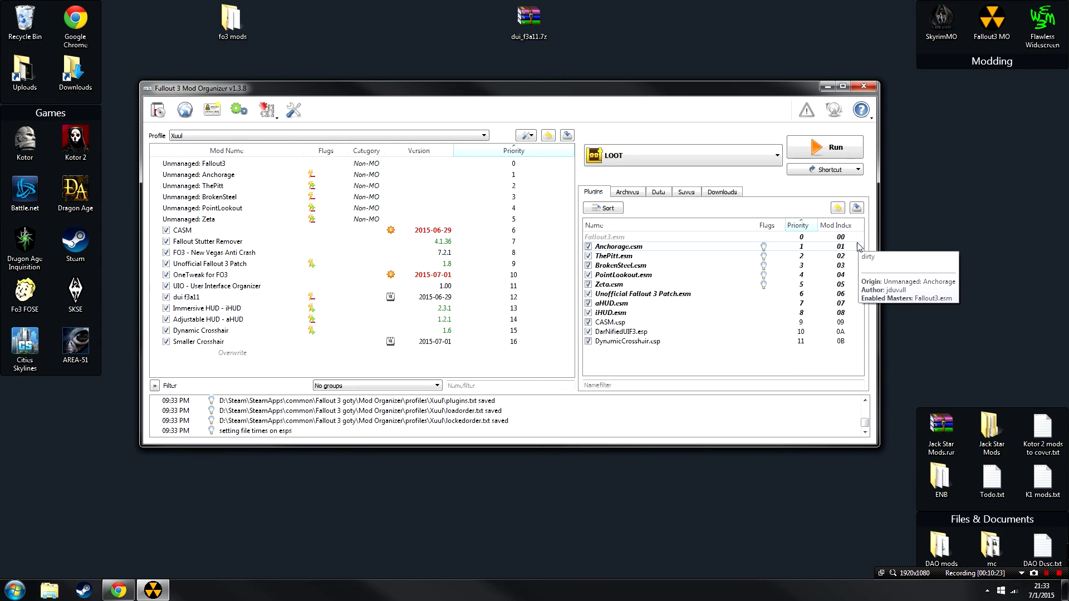